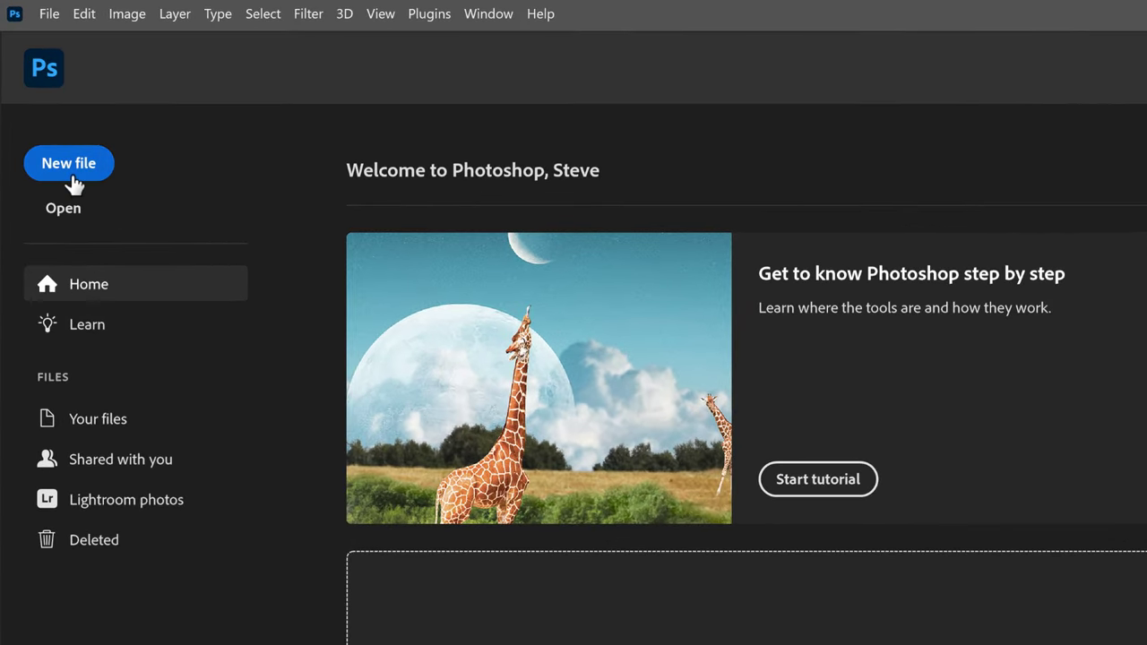
Create a new 3000 × 1600 px, 300 ppi white-background document and fit it on screen
click(44, 85)
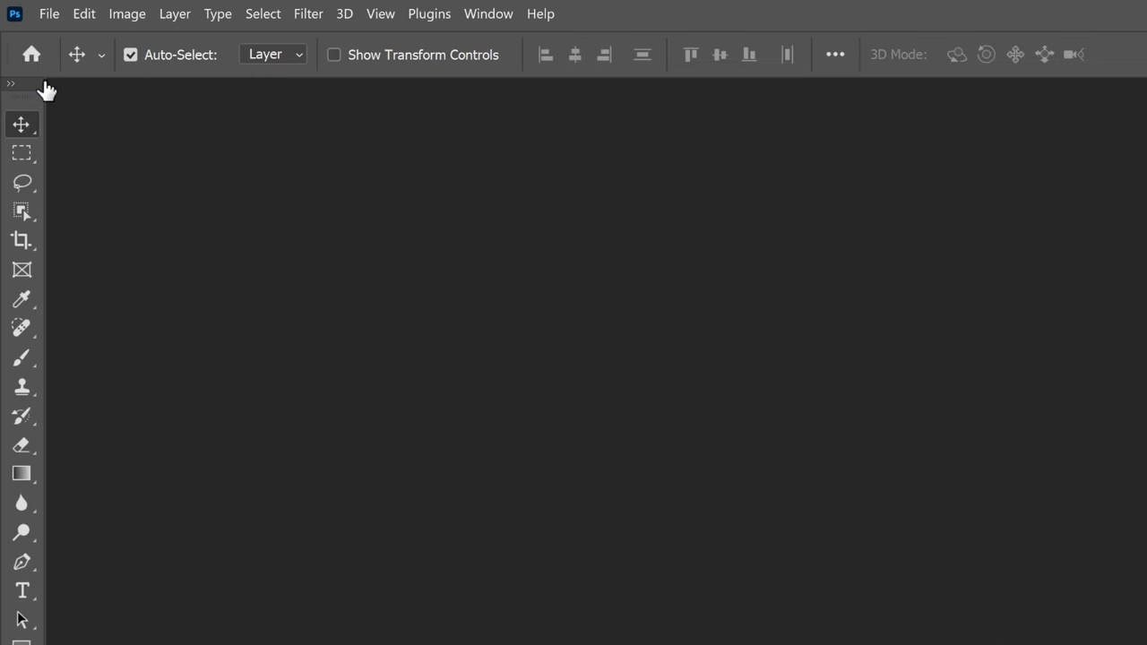
click(49, 13)
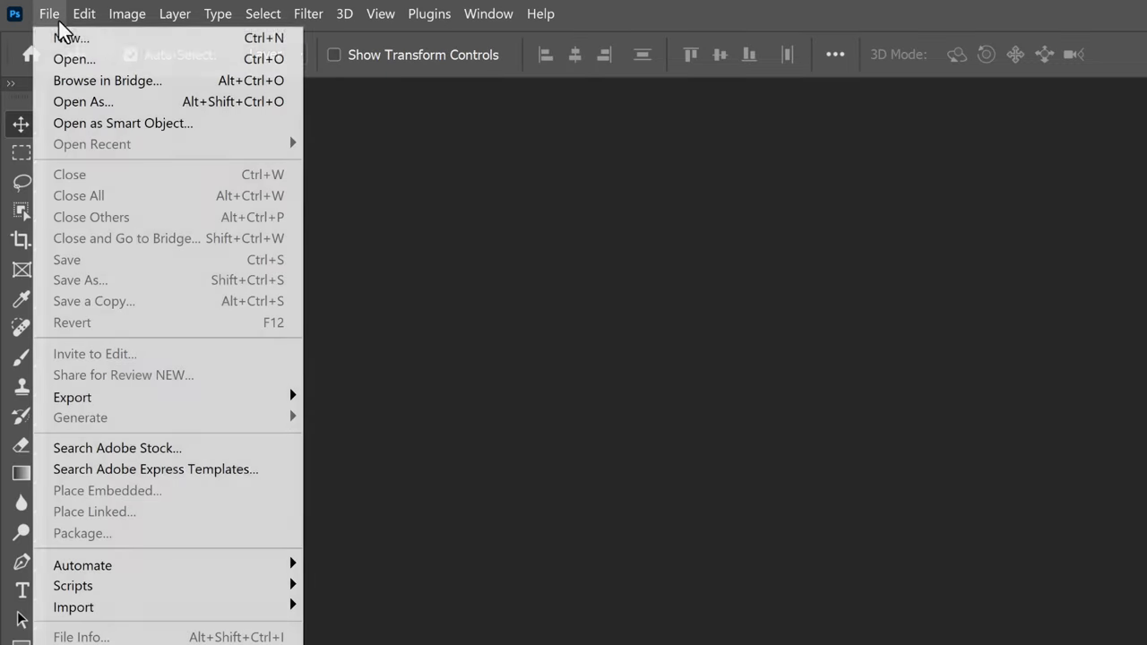
click(104, 38)
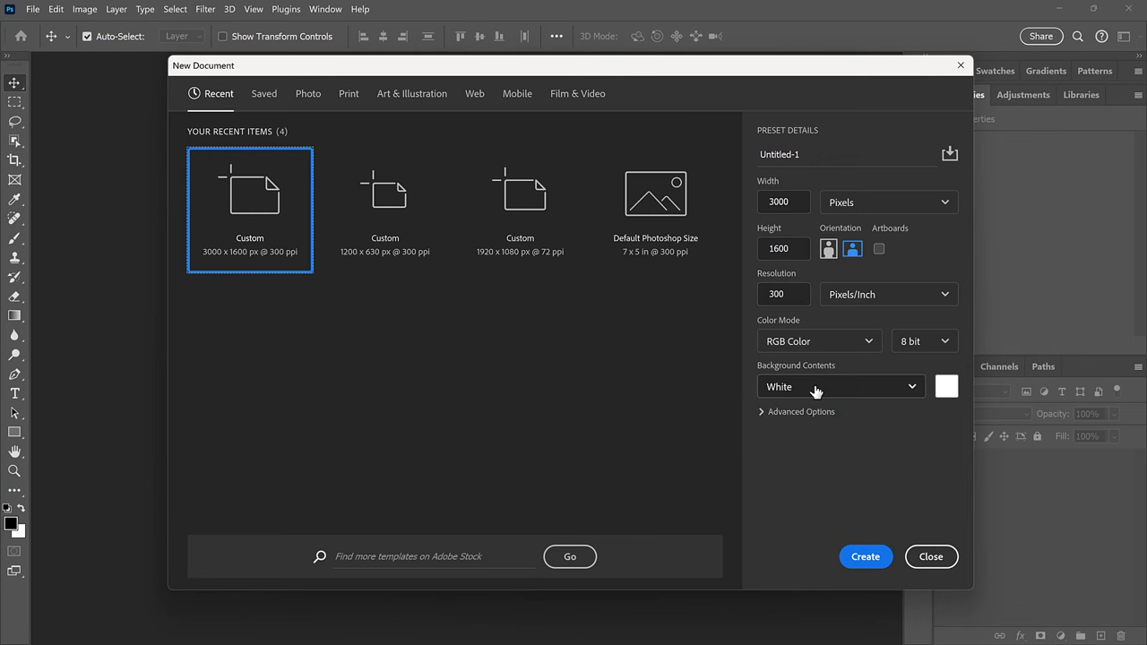
click(866, 560)
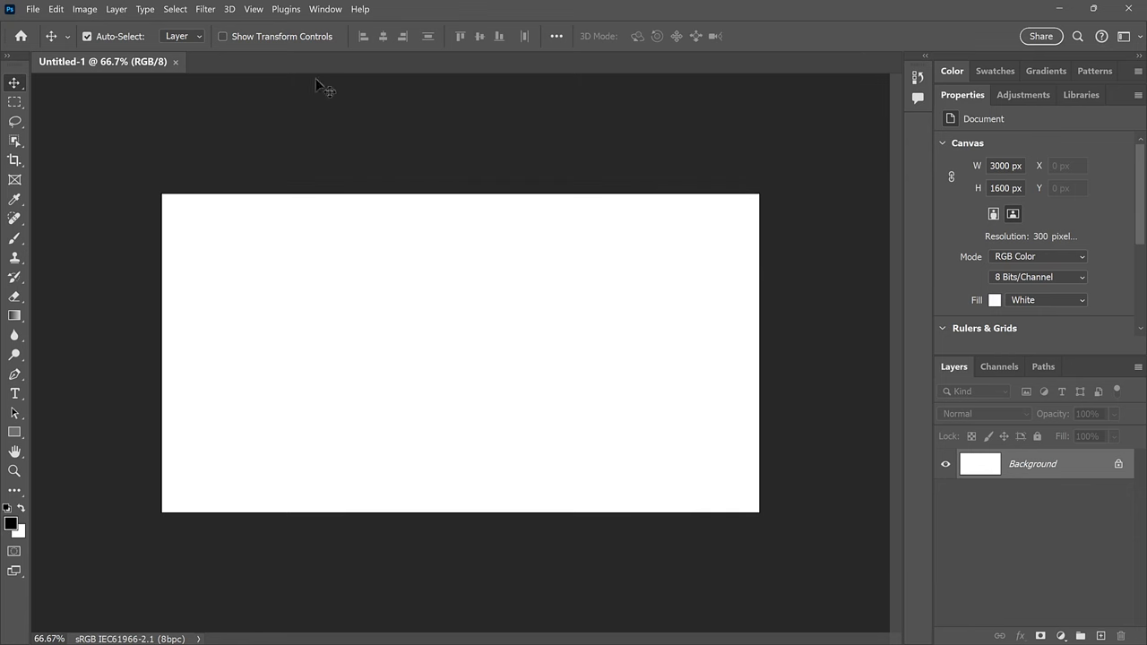
click(261, 16)
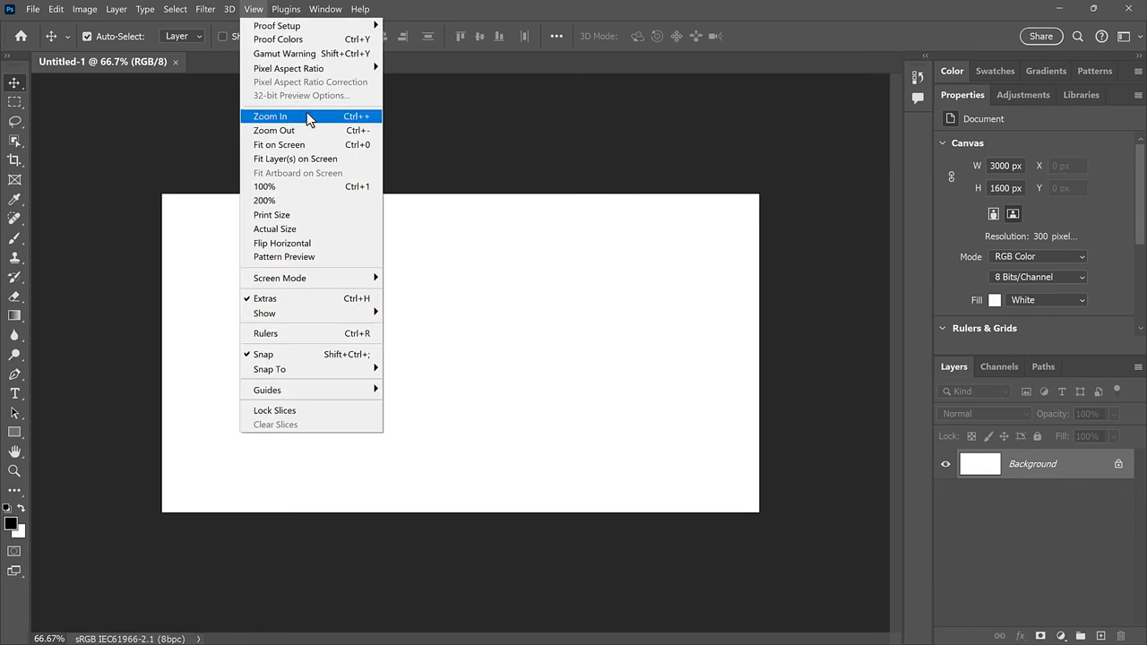
click(313, 145)
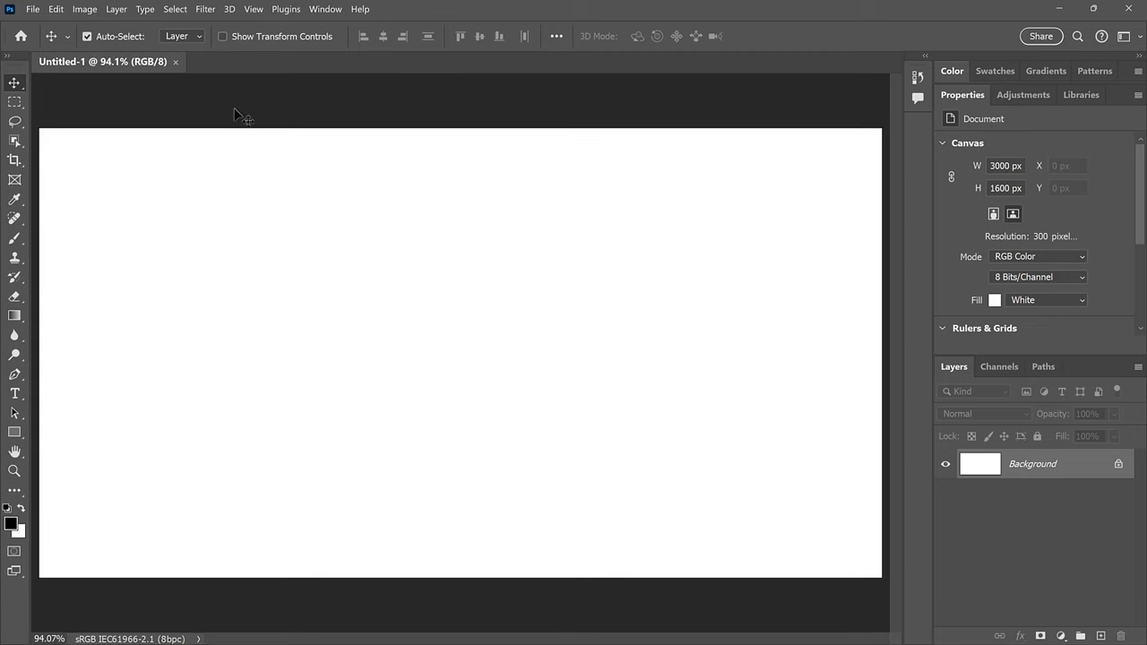
Embed the AdobeStock_298753207 photo and drag it toward the canvas's right side
click(33, 9)
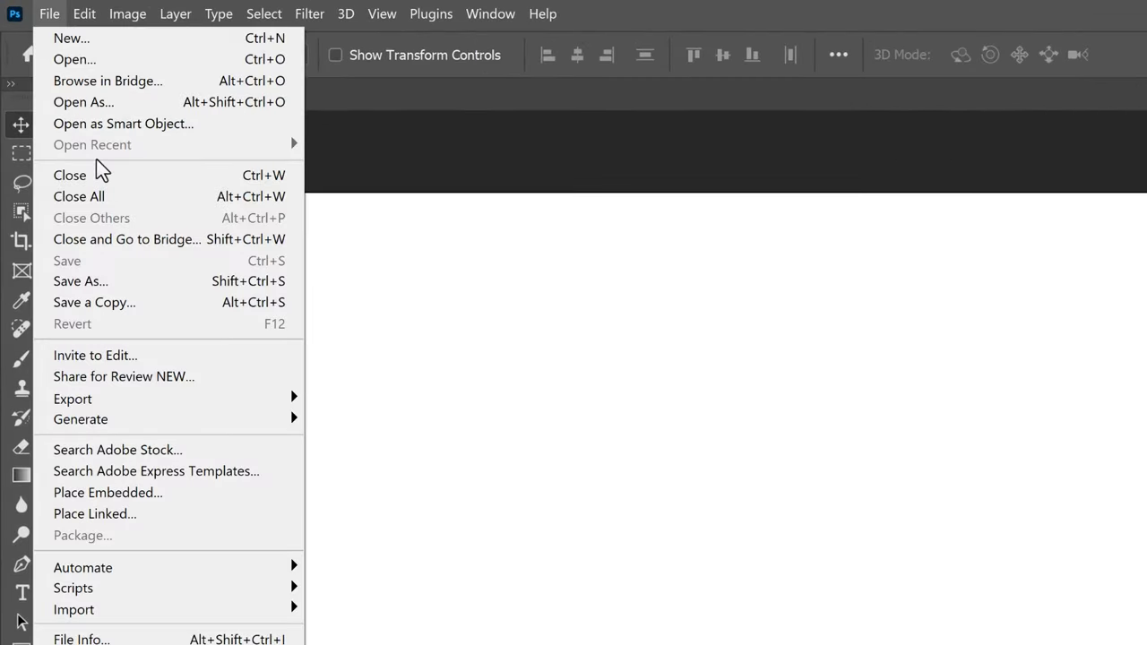
click(177, 494)
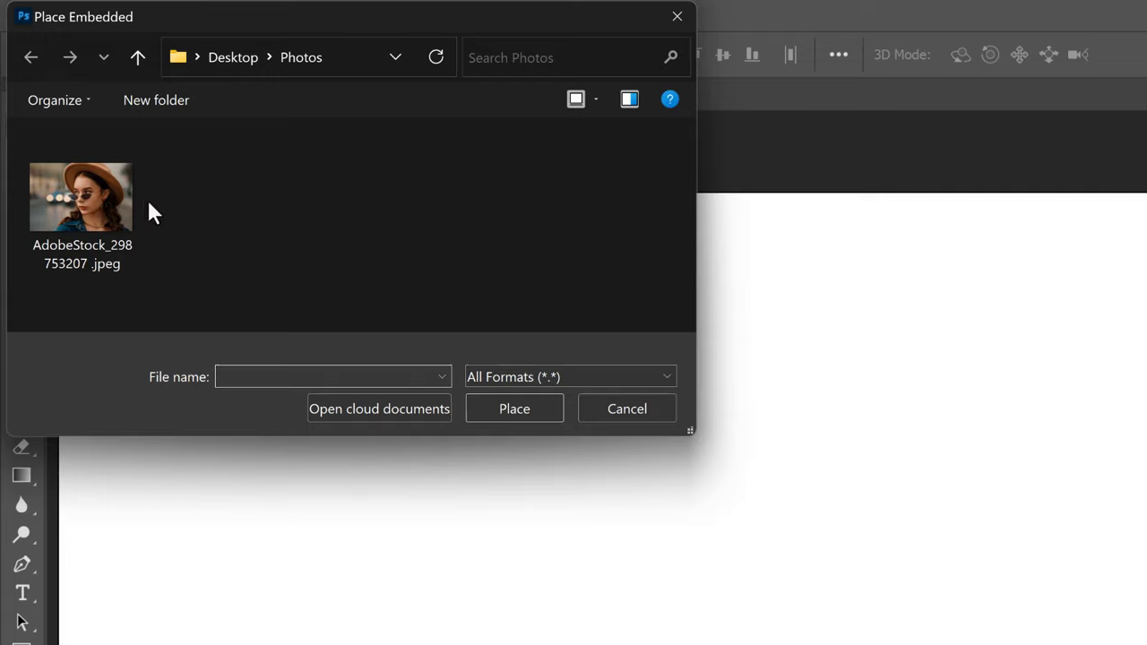
click(112, 208)
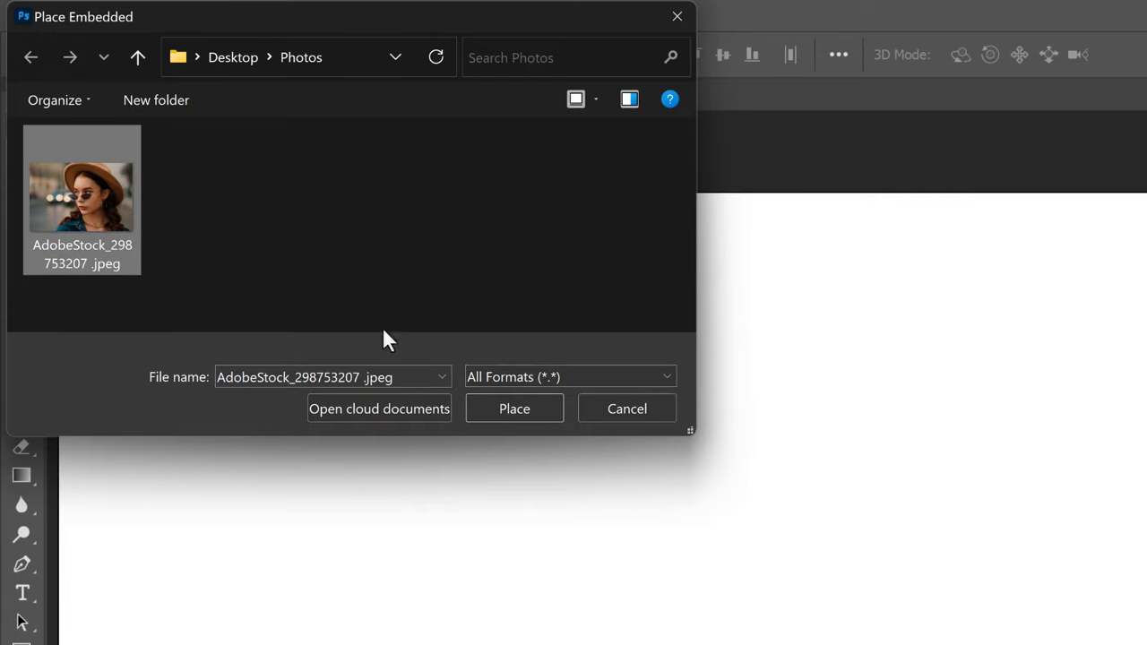
click(543, 408)
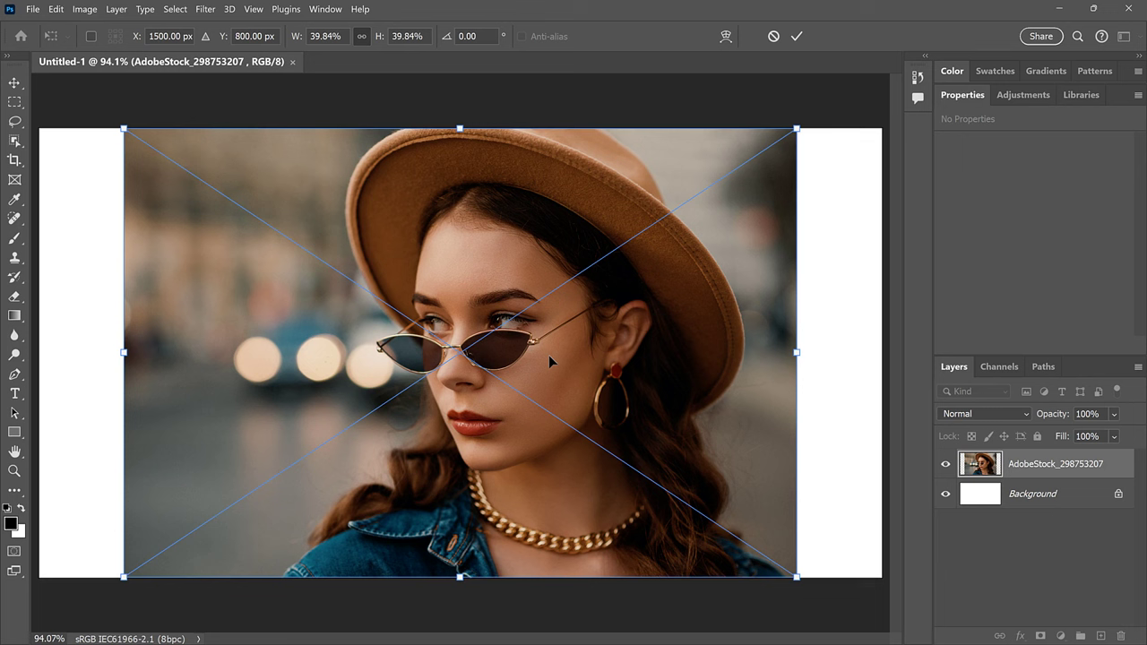
drag(548, 355, 727, 363)
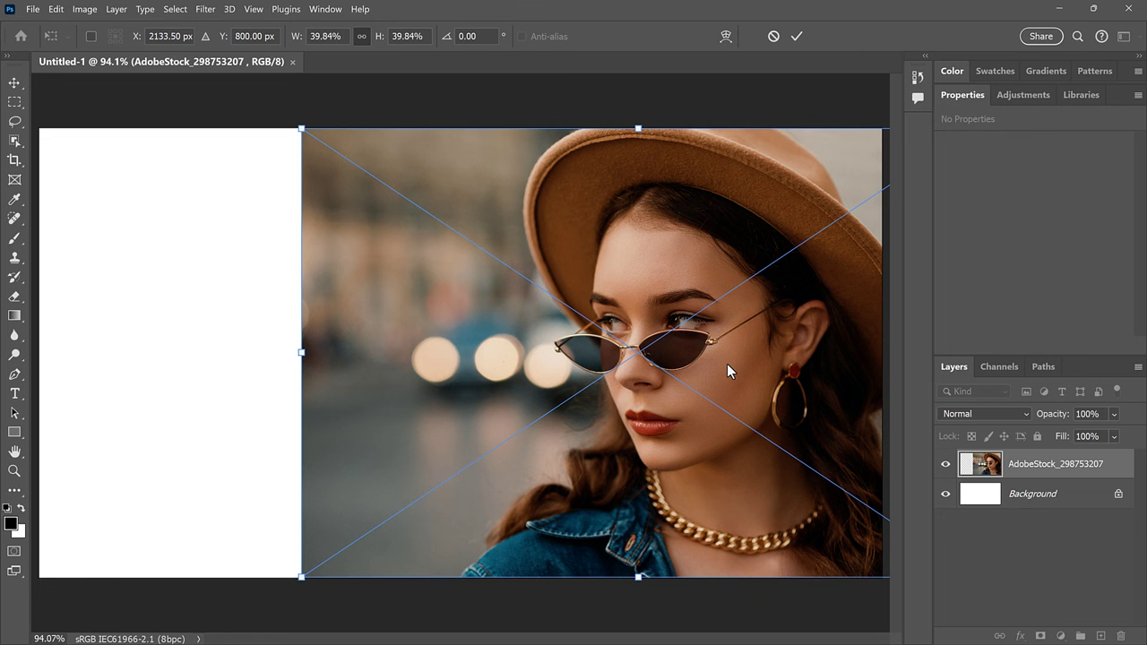
Commit the photo placement, then set the Gradient tool to live Gradient mode with black-to-transparent
click(797, 37)
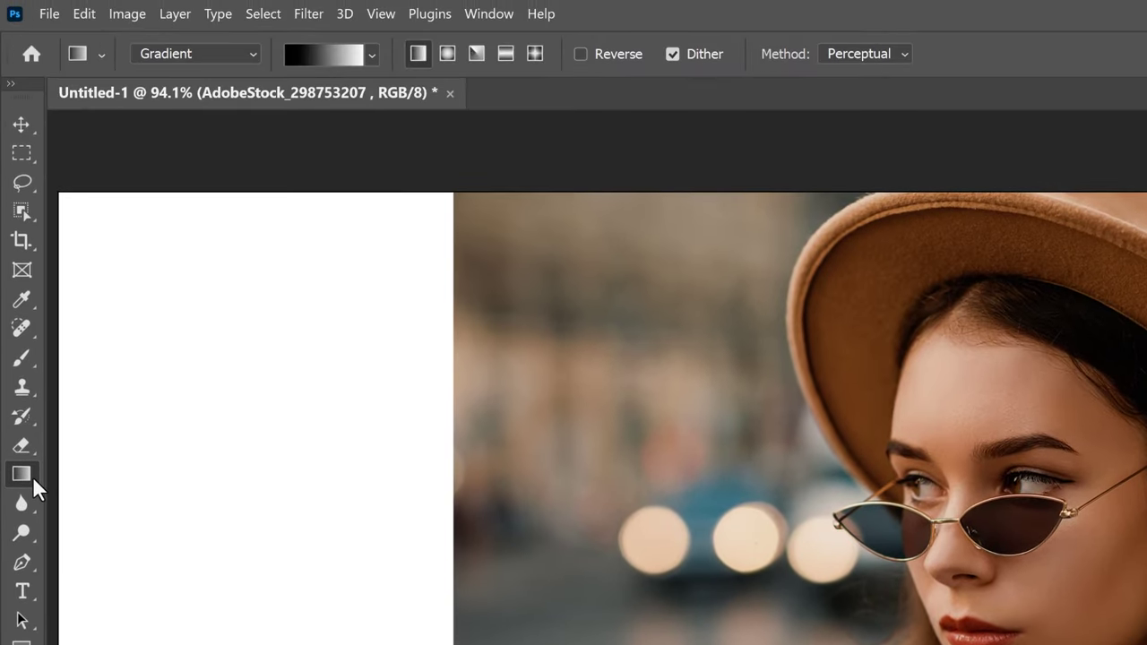
click(218, 50)
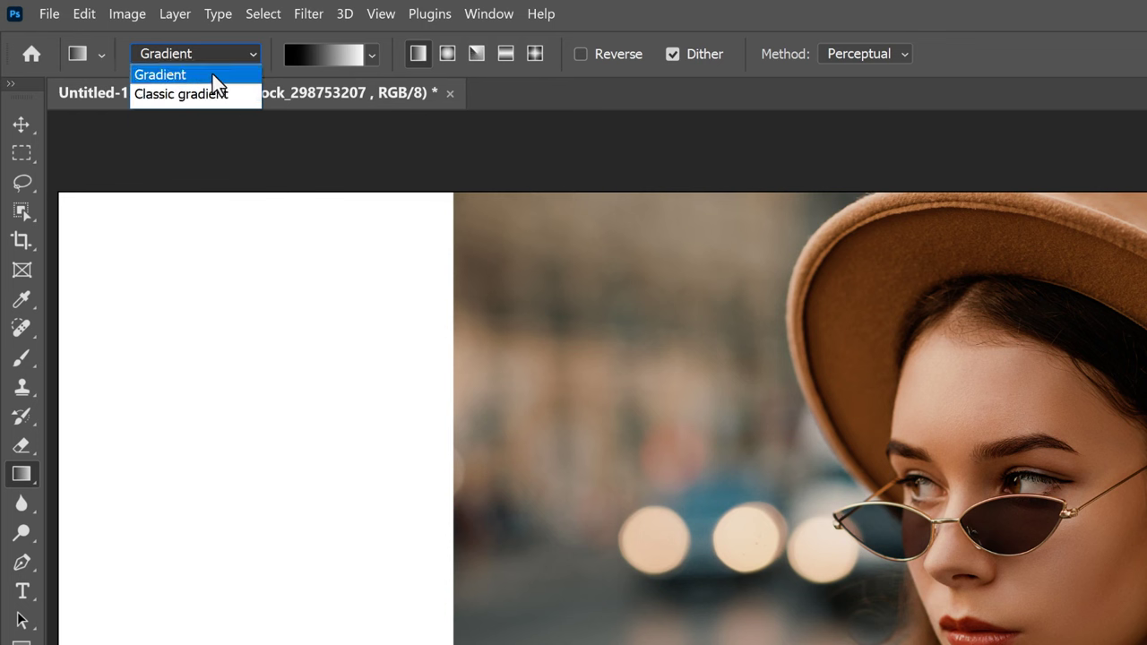
click(213, 75)
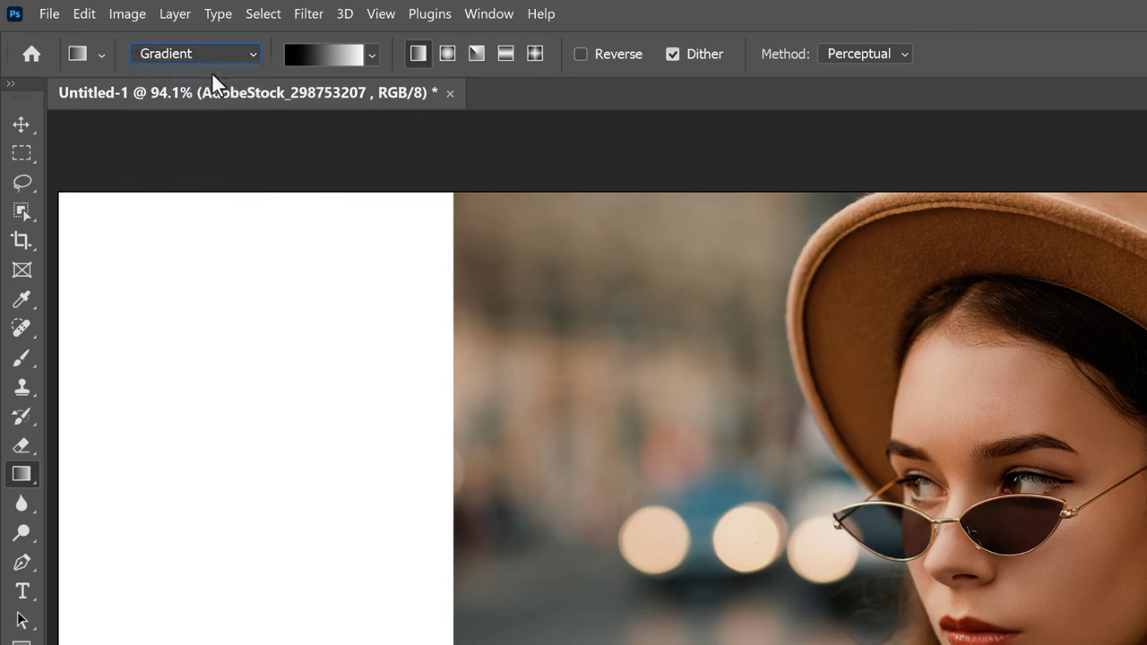
click(327, 54)
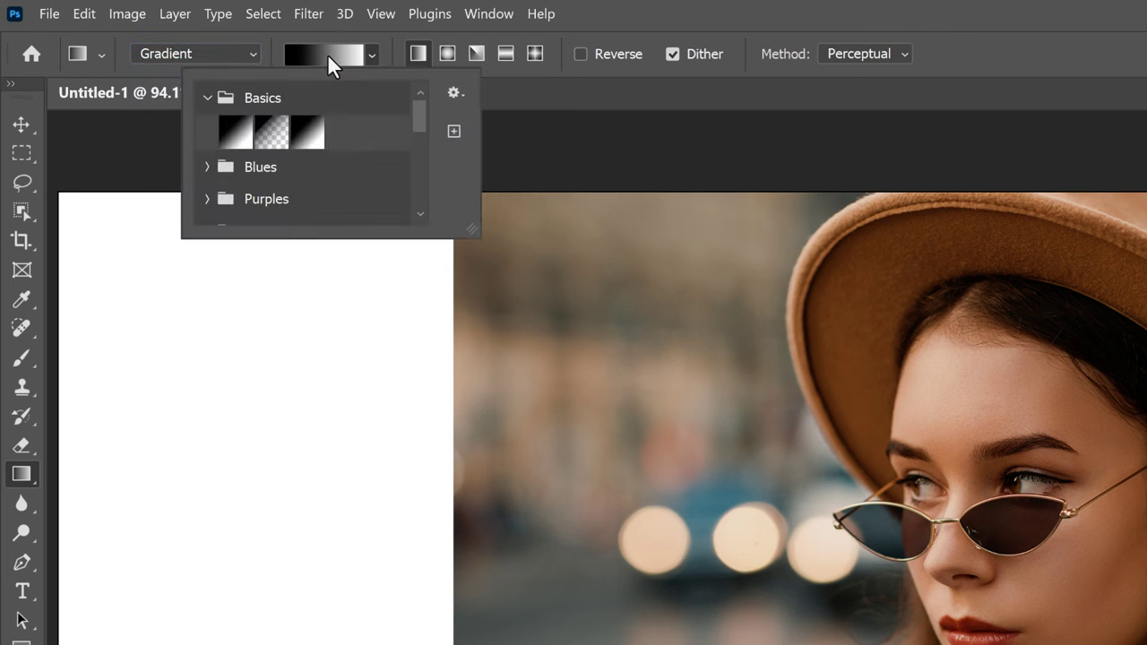
click(272, 134)
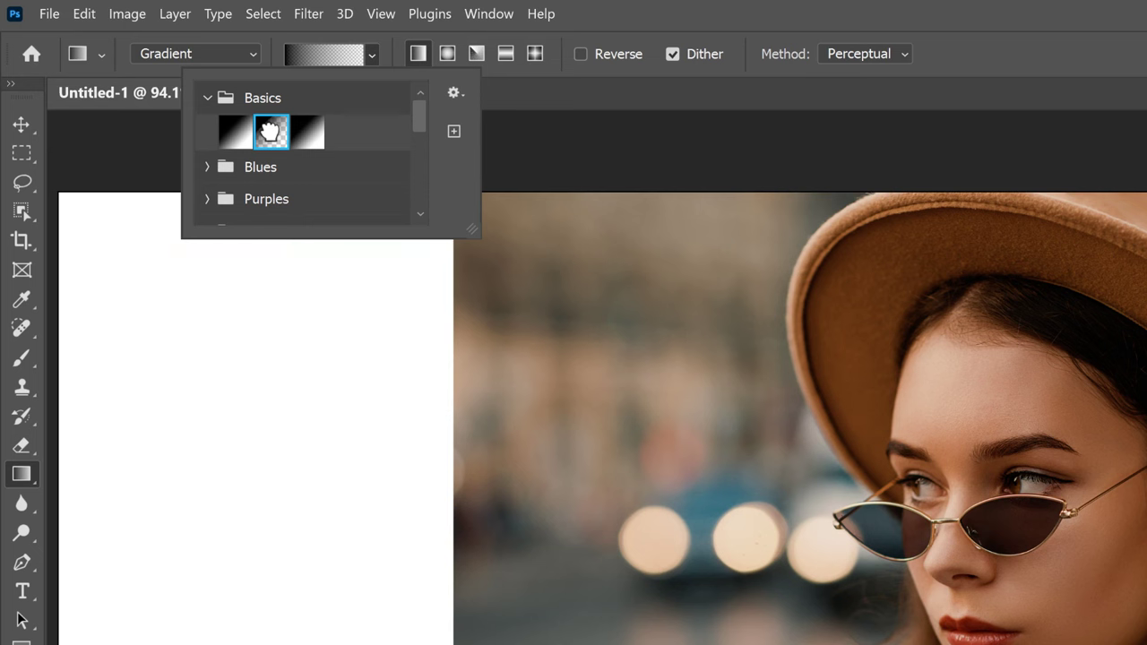
key(Return)
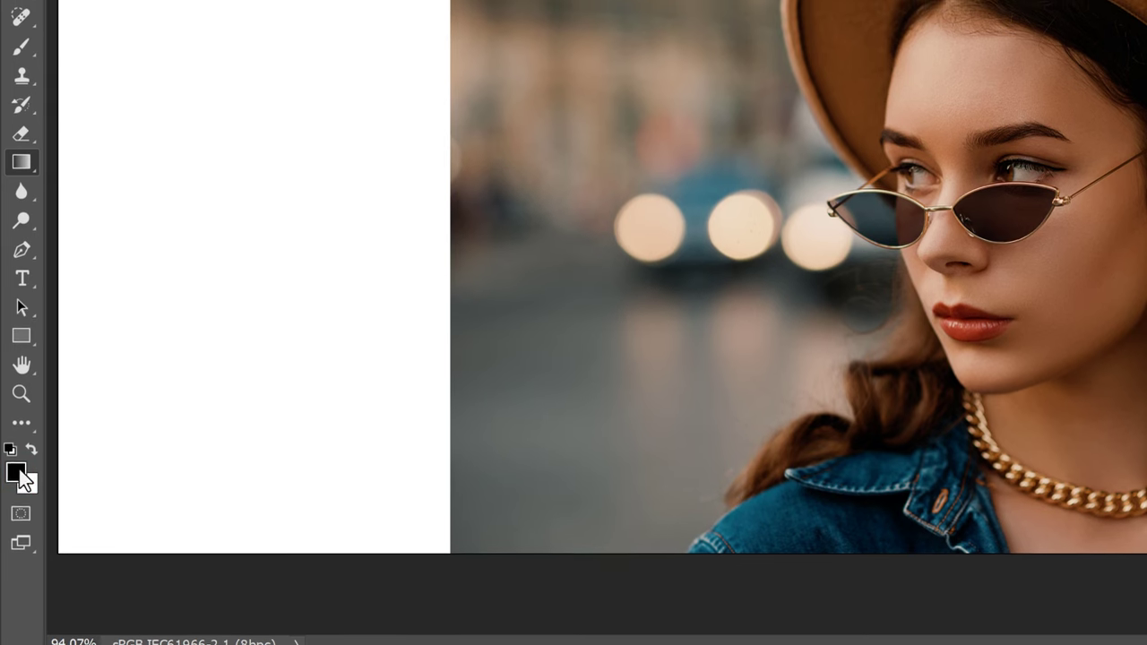
Set the foreground colour to pure white, #ffffff
click(18, 464)
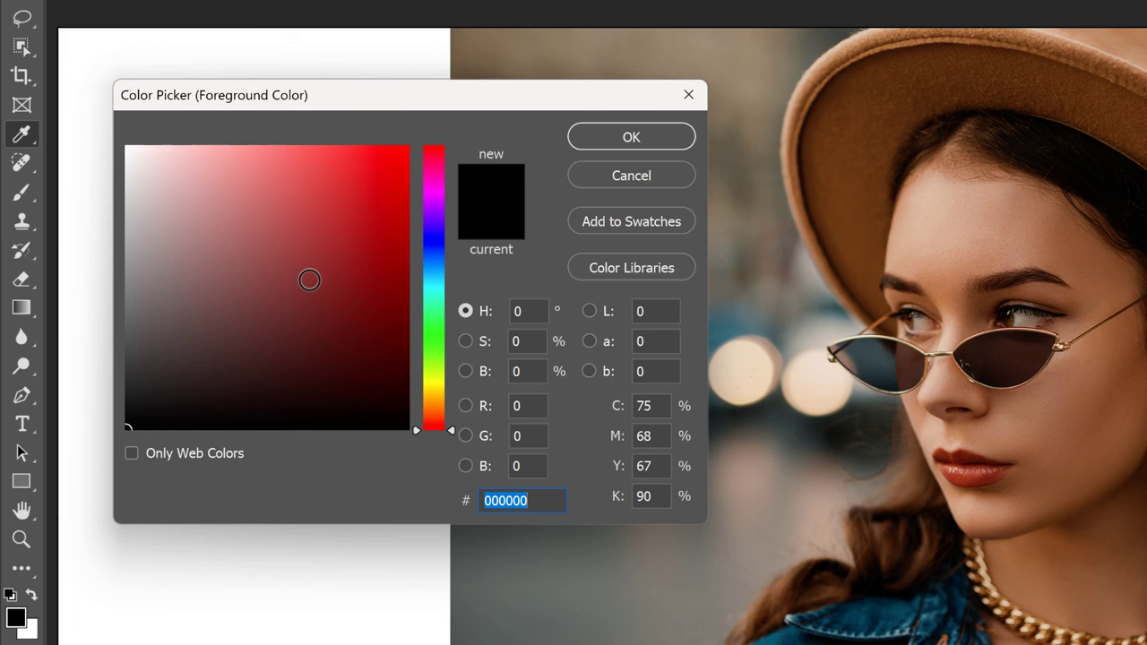
drag(130, 152, 123, 146)
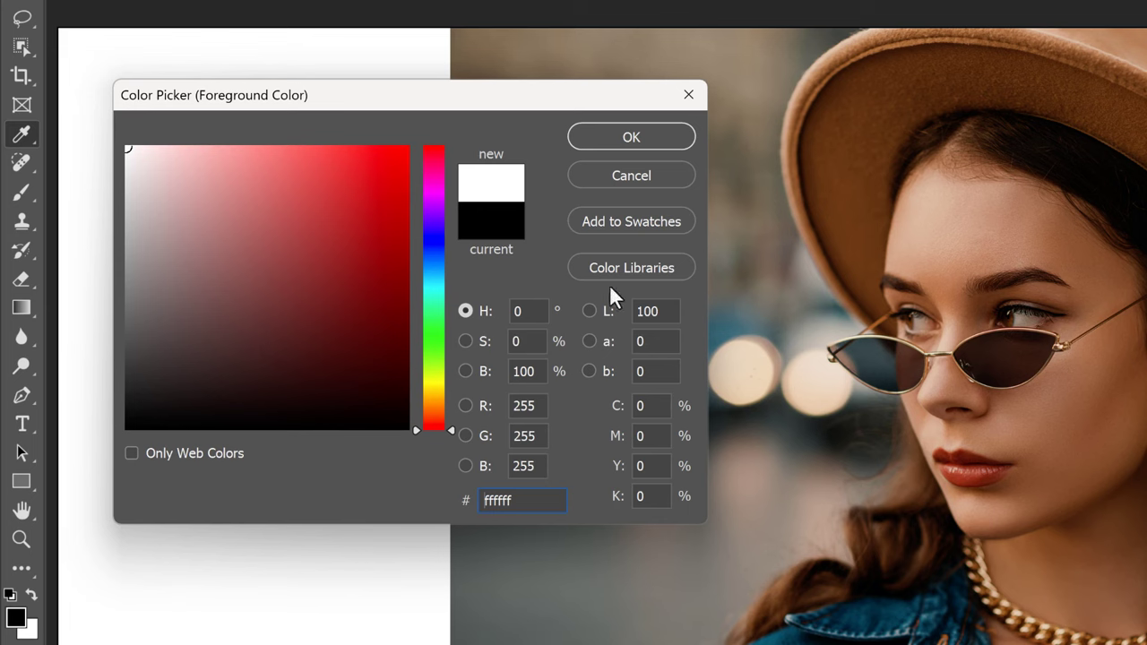
click(653, 135)
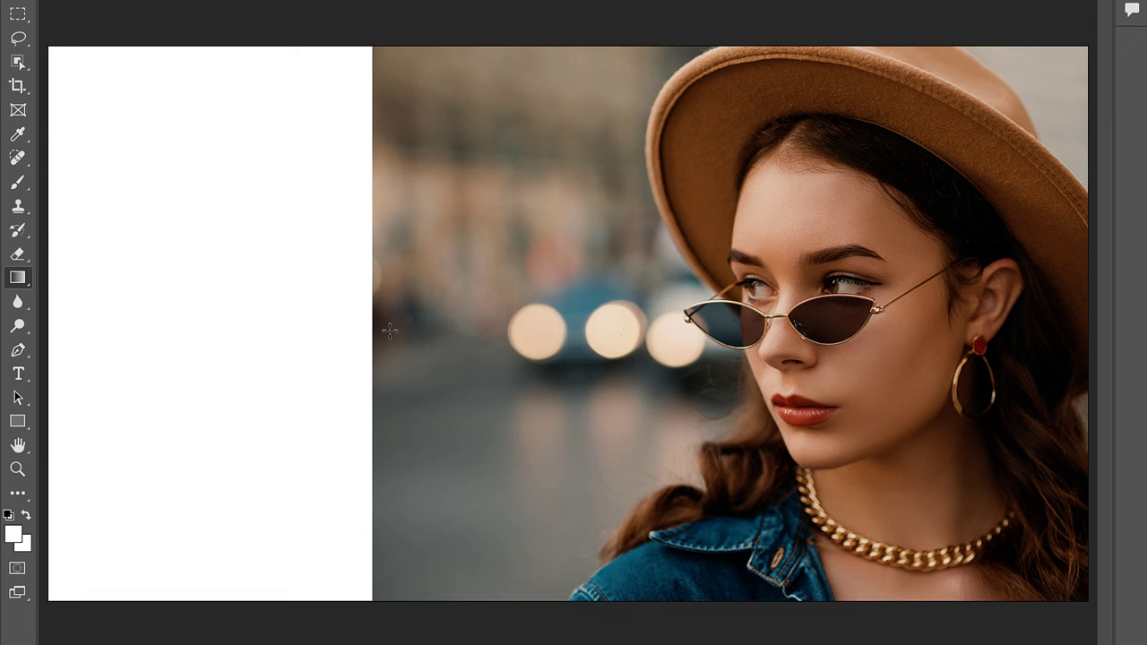
Draw a white fade over the photo's left edge, adjusting its start and end points
drag(390, 331, 425, 331)
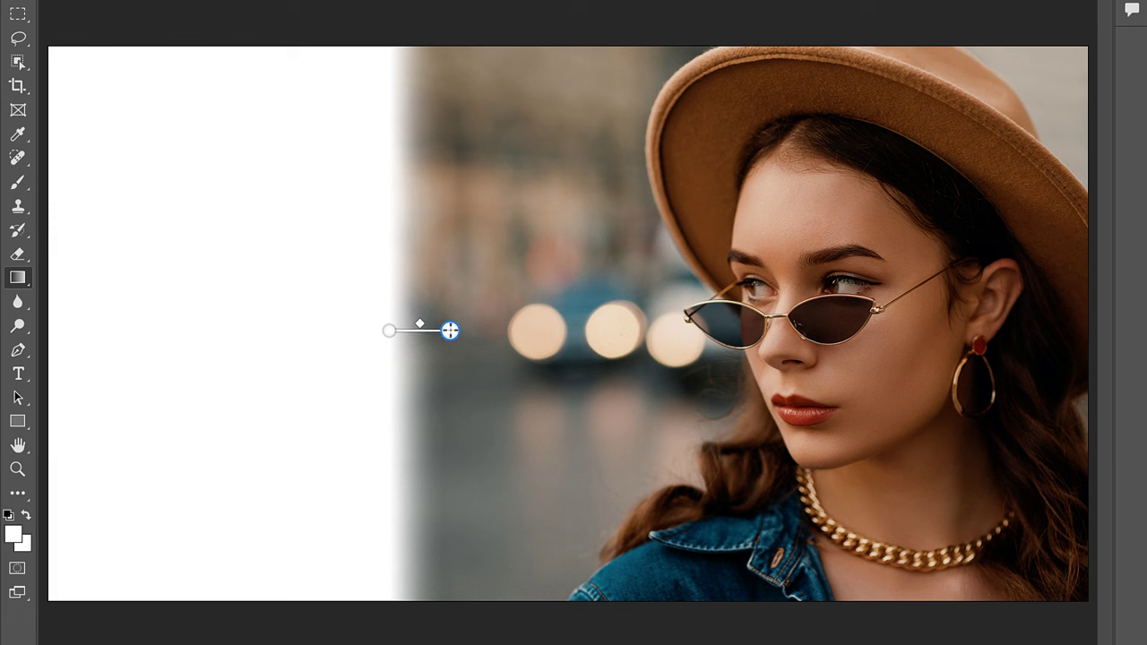
drag(449, 331, 738, 331)
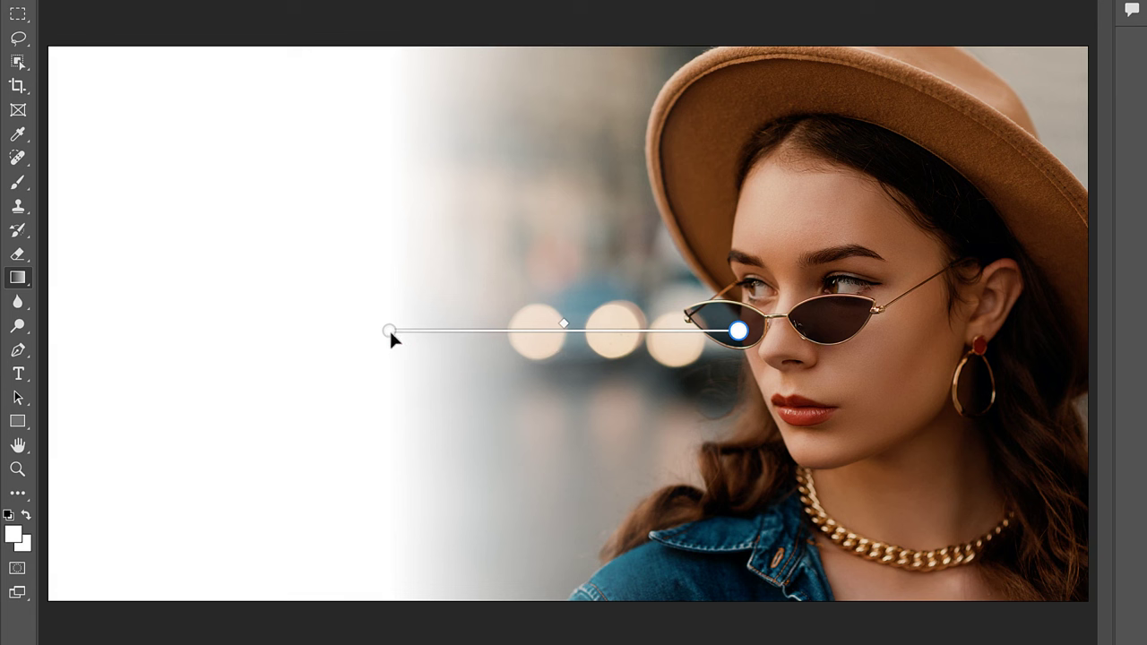
drag(389, 331, 449, 332)
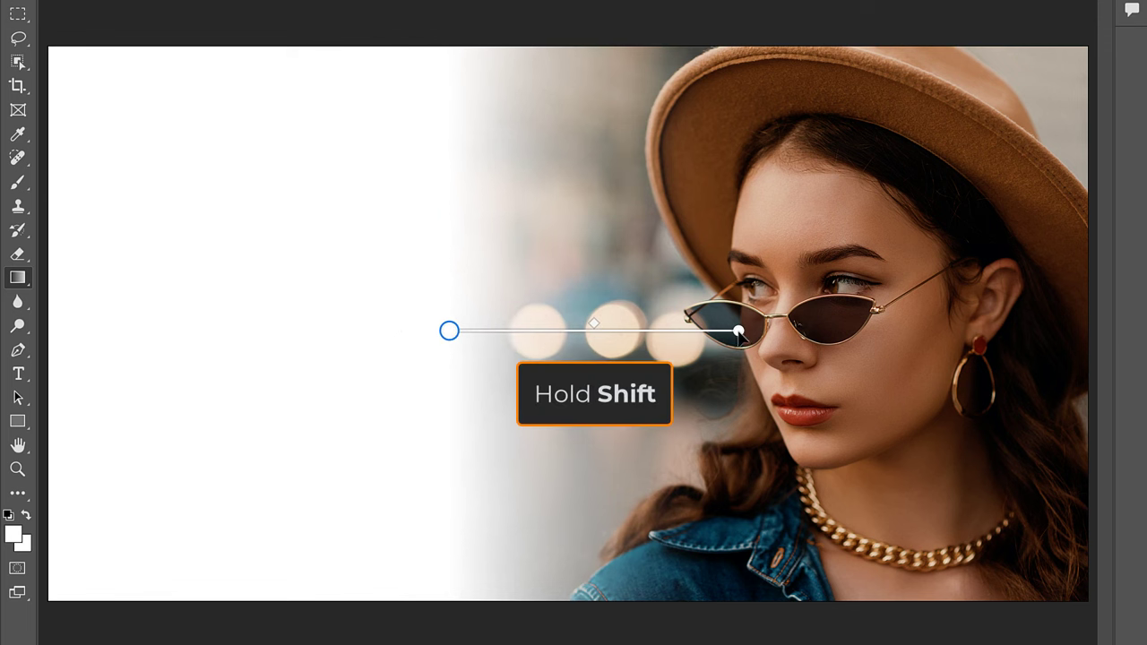
mouse_move(738, 331)
mouse_down()
mouse_move(879, 330)
mouse_move(673, 330)
mouse_move(740, 331)
mouse_up()
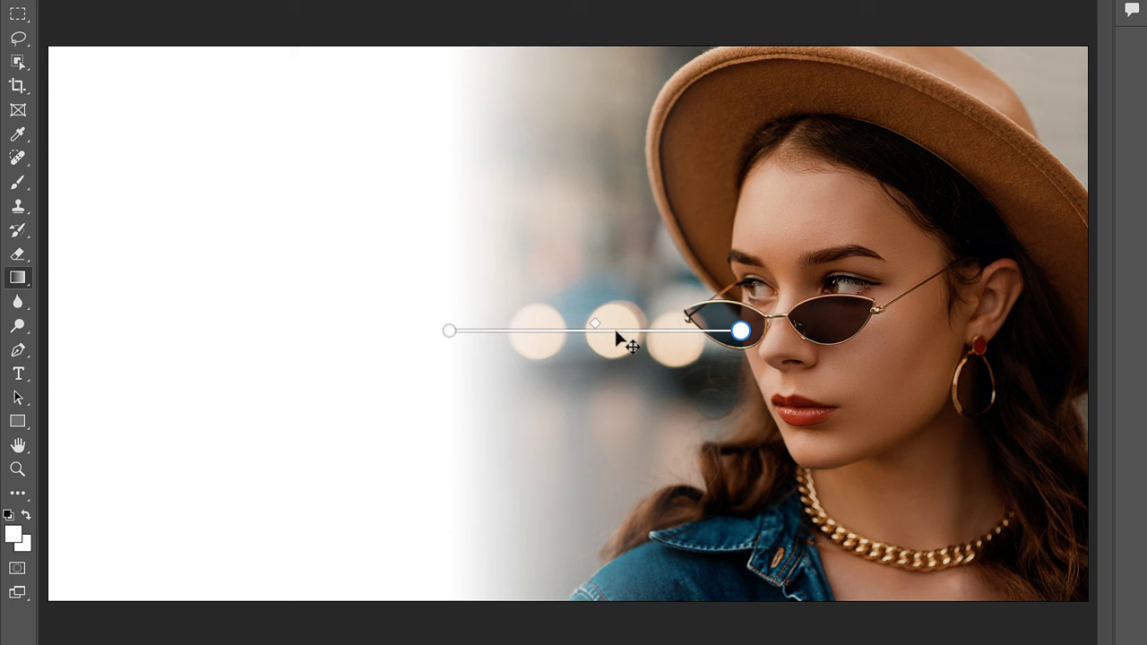
mouse_move(616, 332)
mouse_down()
mouse_move(538, 332)
mouse_move(671, 335)
mouse_move(607, 334)
mouse_move(619, 328)
mouse_up()
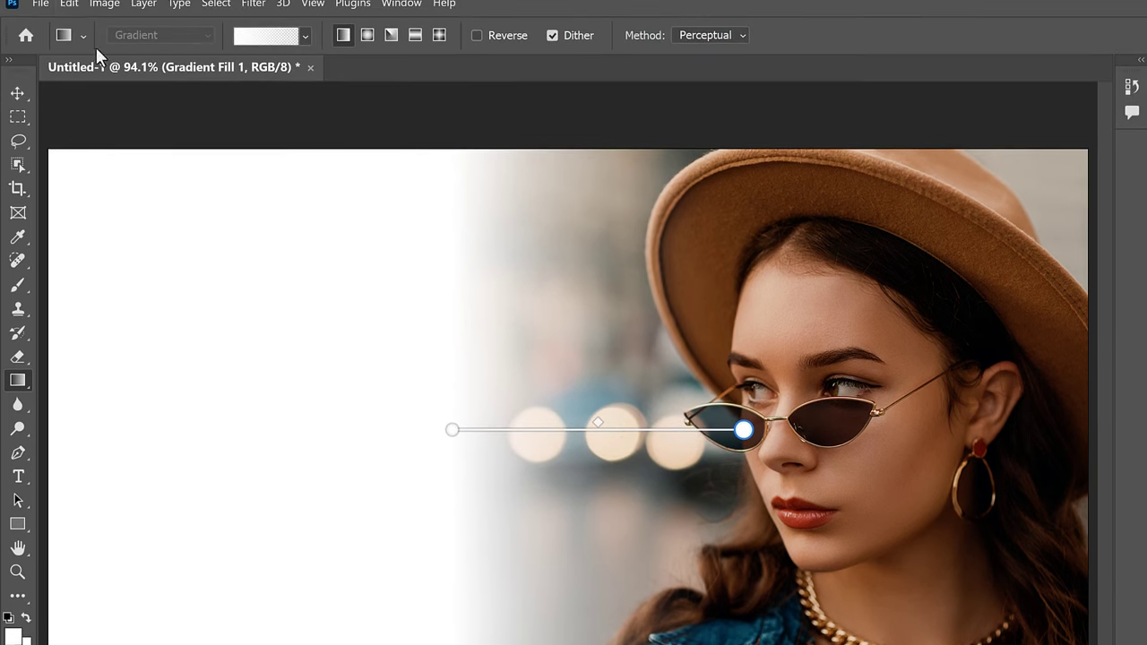
Undo the gradient move and drag the fade's midpoint leftward
click(78, 15)
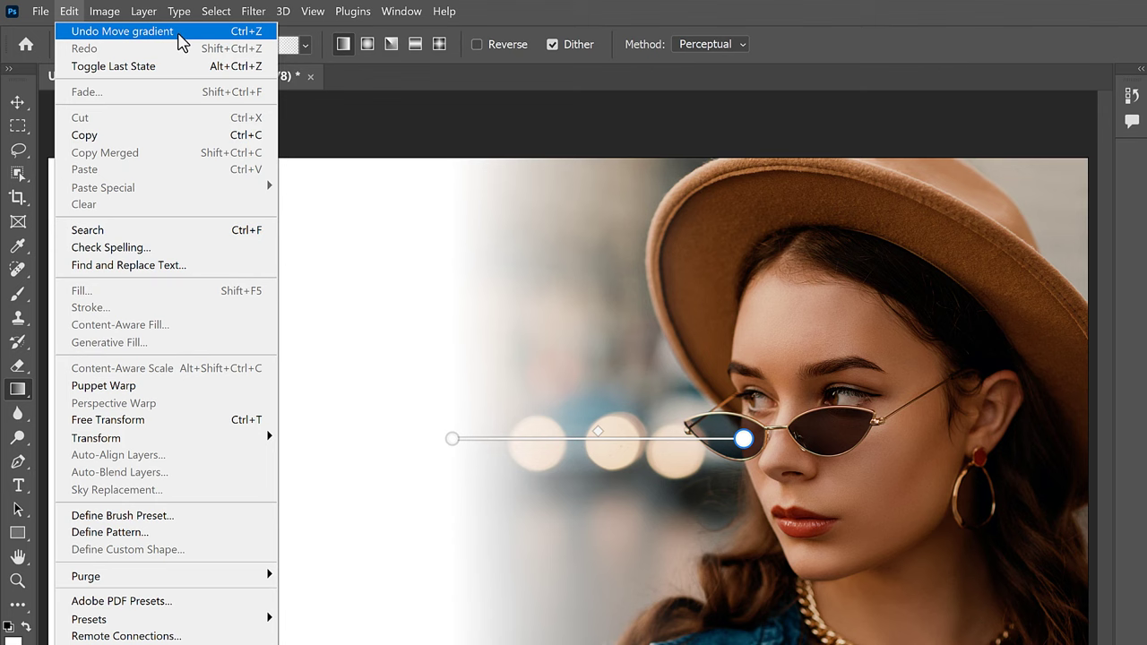
click(180, 33)
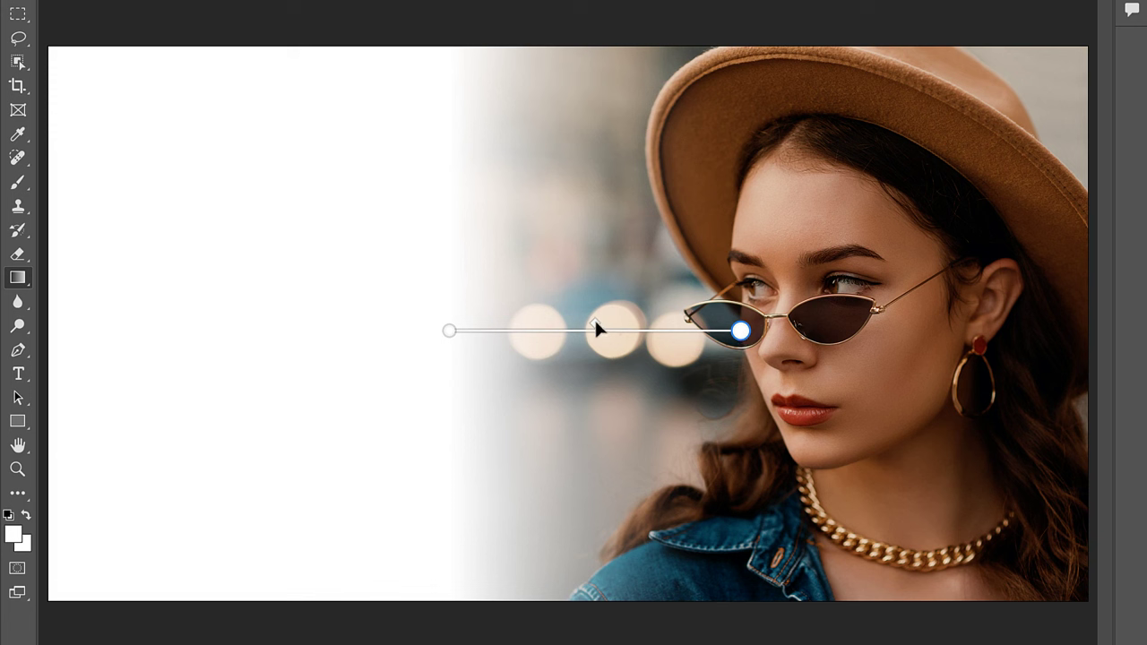
drag(596, 329, 515, 328)
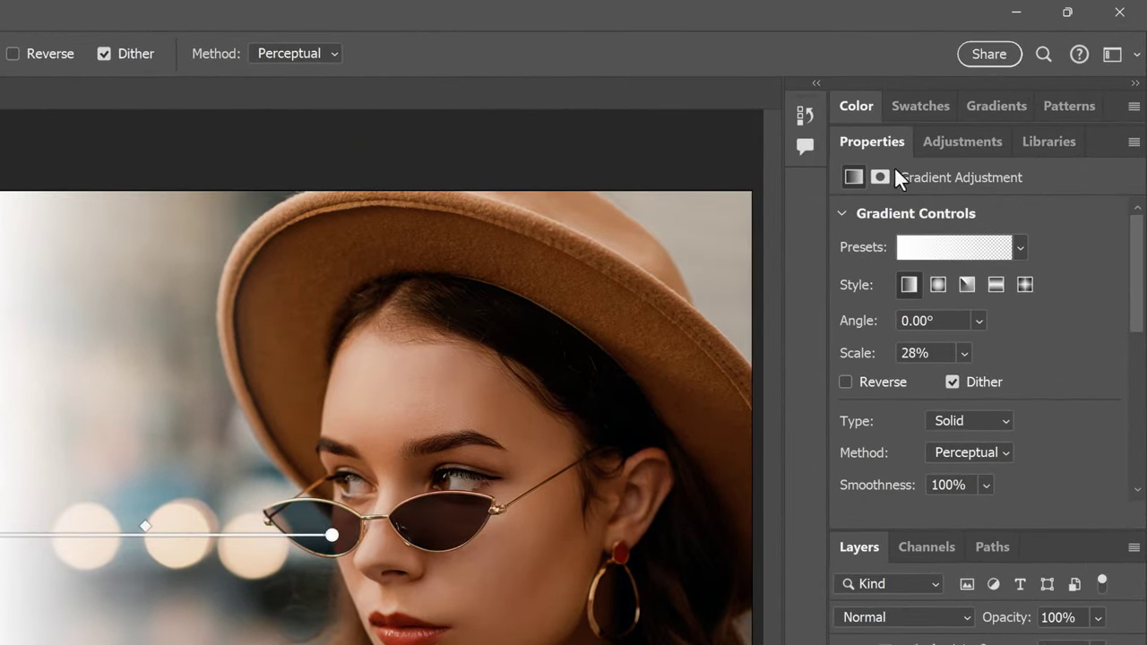
Move the fade's opacity midpoint in Properties, then return its Location to 50
drag(1128, 291, 1138, 443)
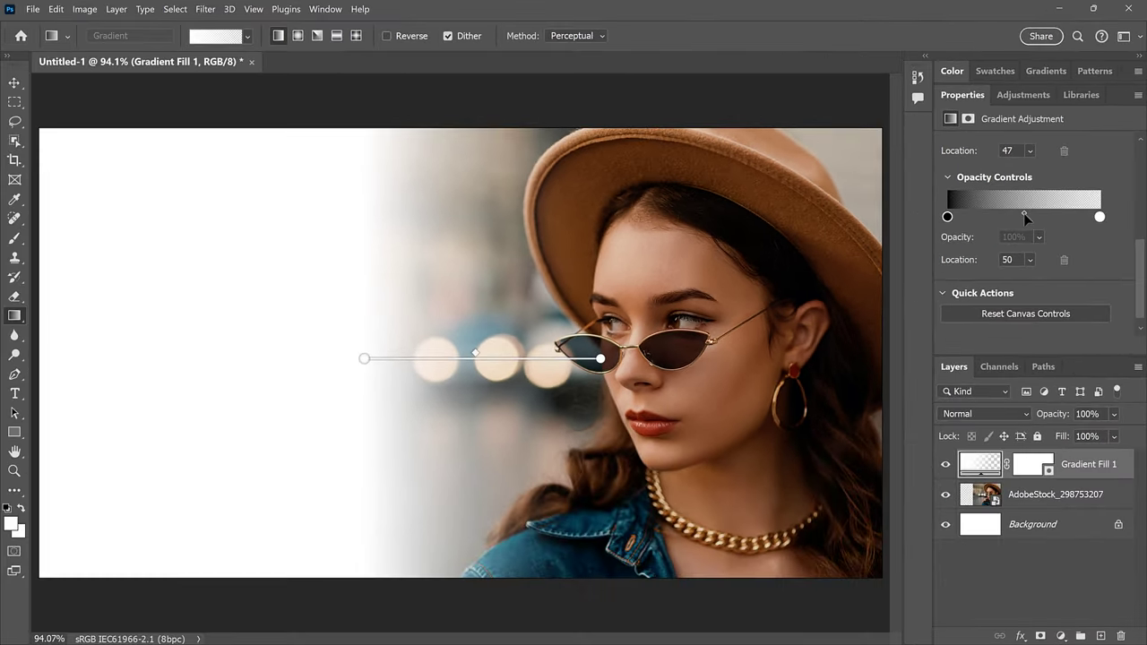
drag(1025, 215, 985, 213)
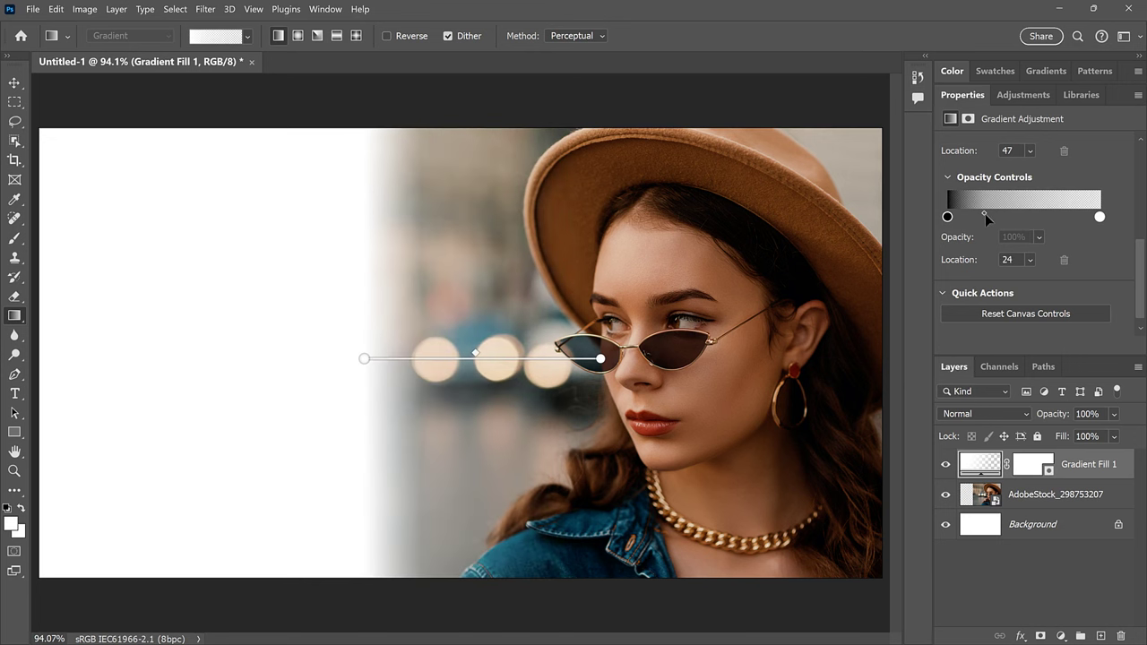
click(1007, 260)
drag(993, 261, 996, 259)
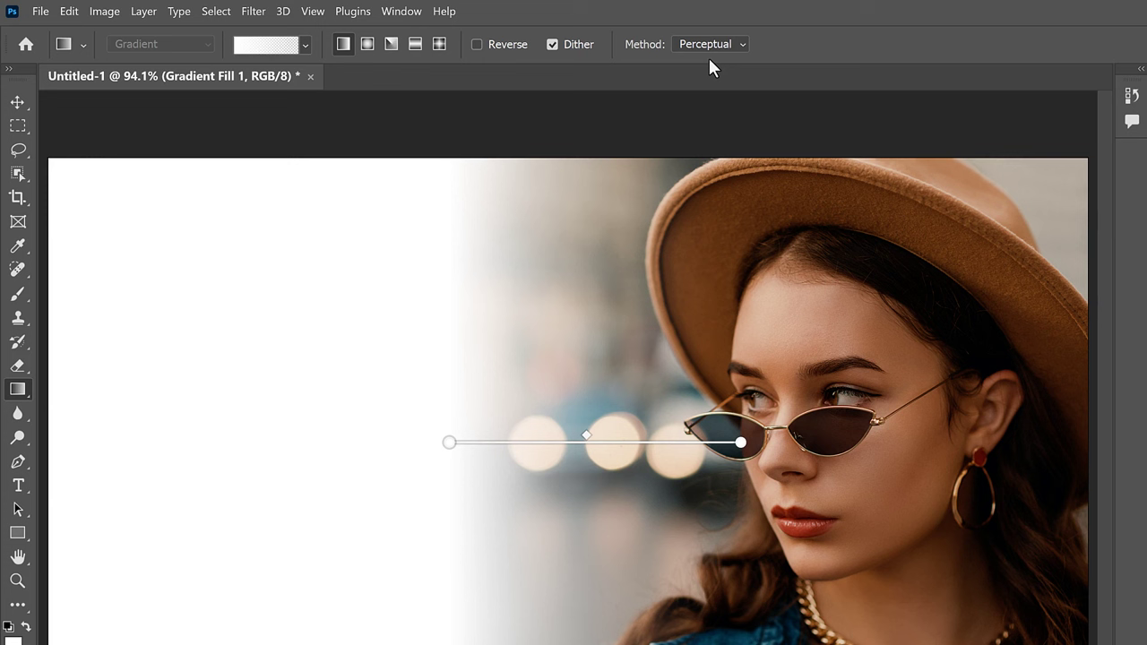
Compare the Perceptual and Classic gradient methods, leaving the fade on Classic
click(722, 45)
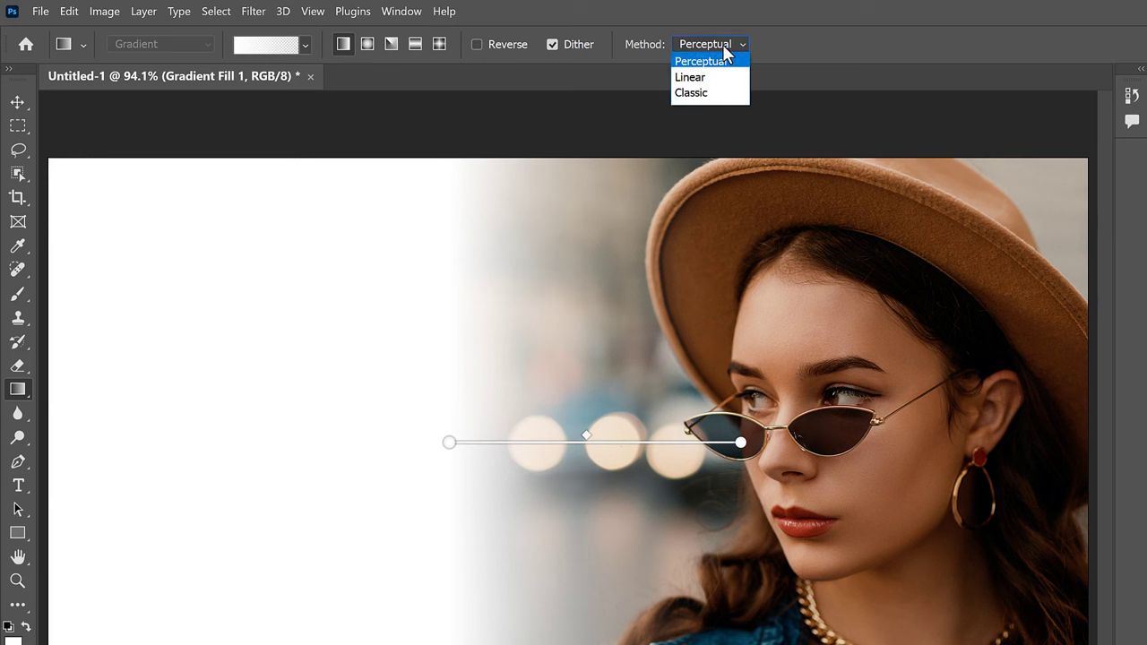
click(720, 92)
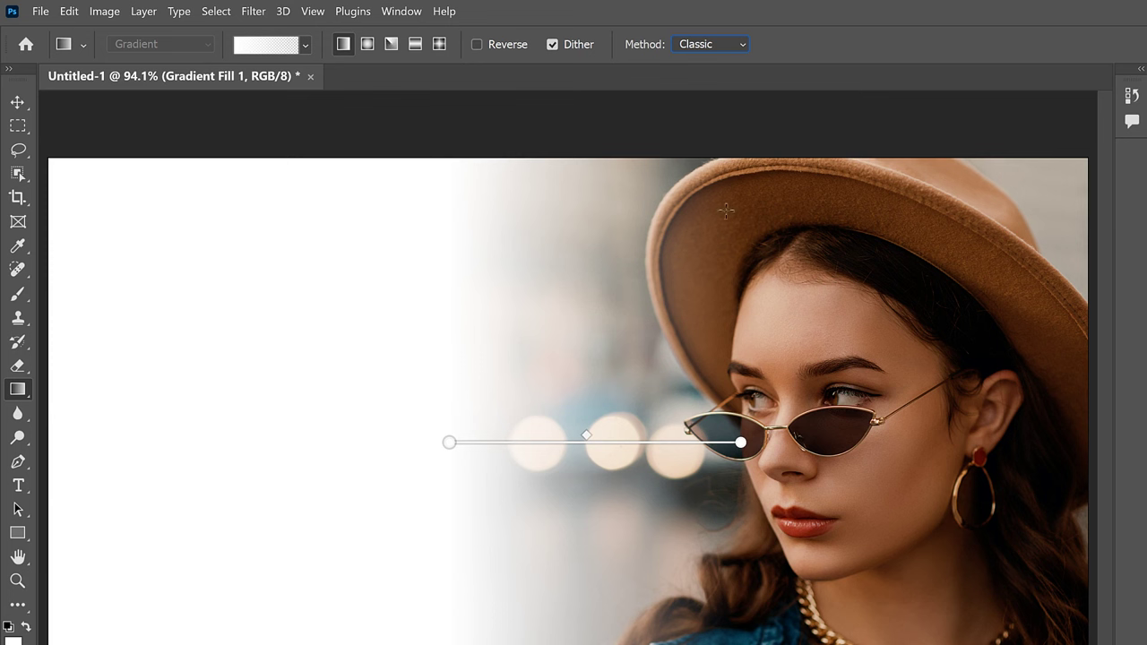
click(721, 44)
click(731, 60)
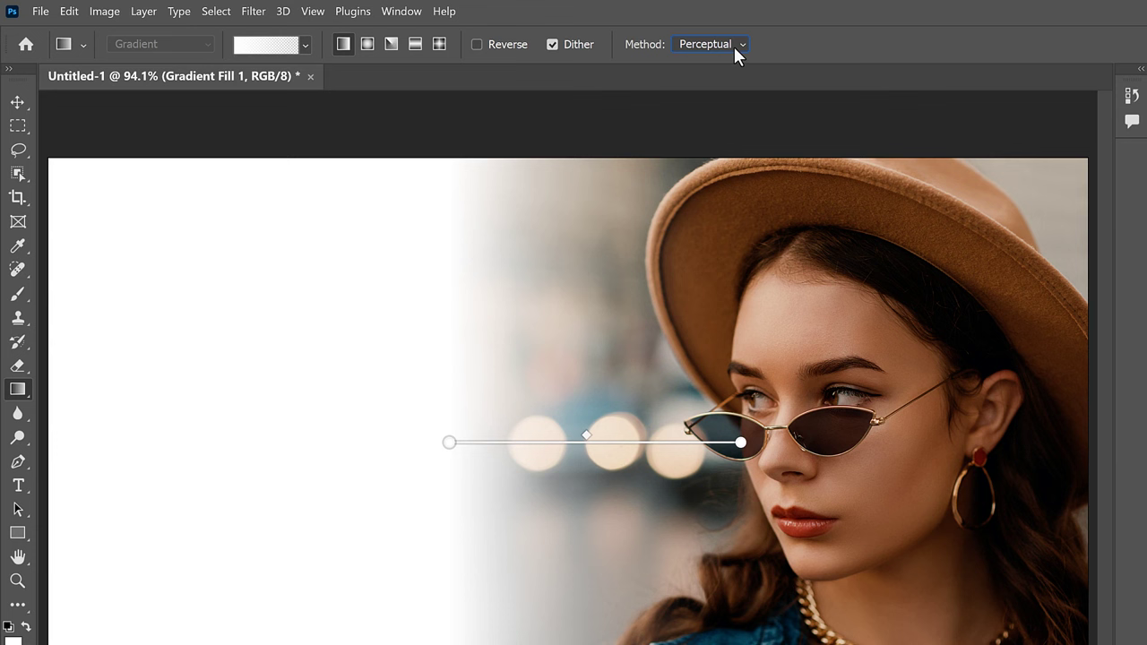
click(735, 47)
click(715, 92)
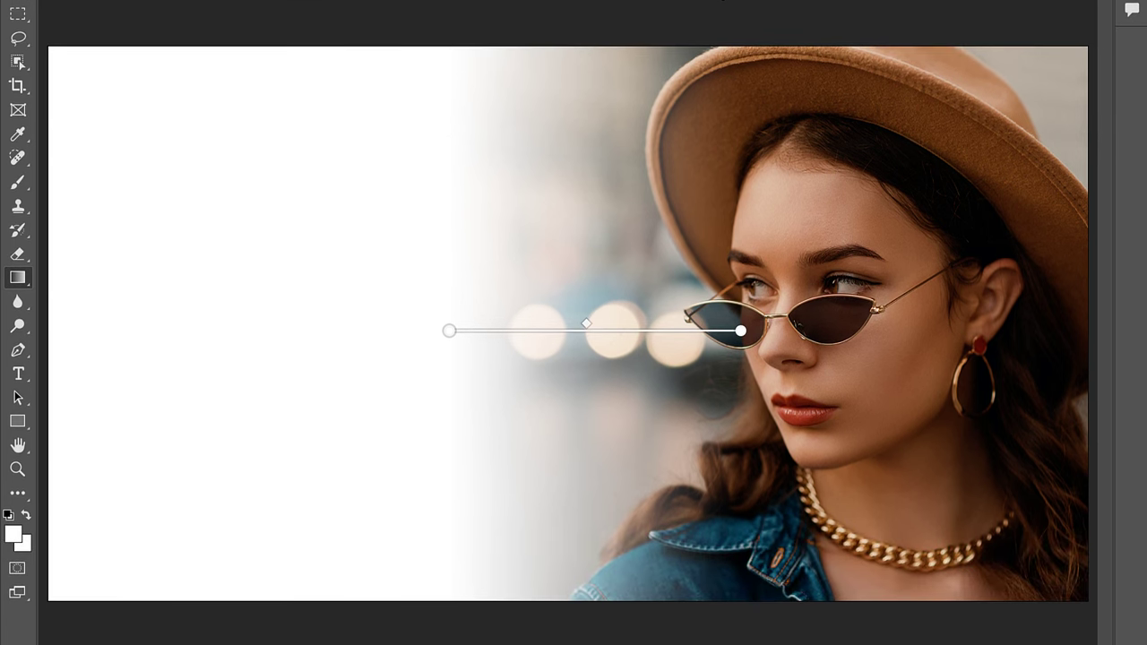
Open the gradient start stop's colour picker and try reddish hues
click(450, 332)
double_click(450, 332)
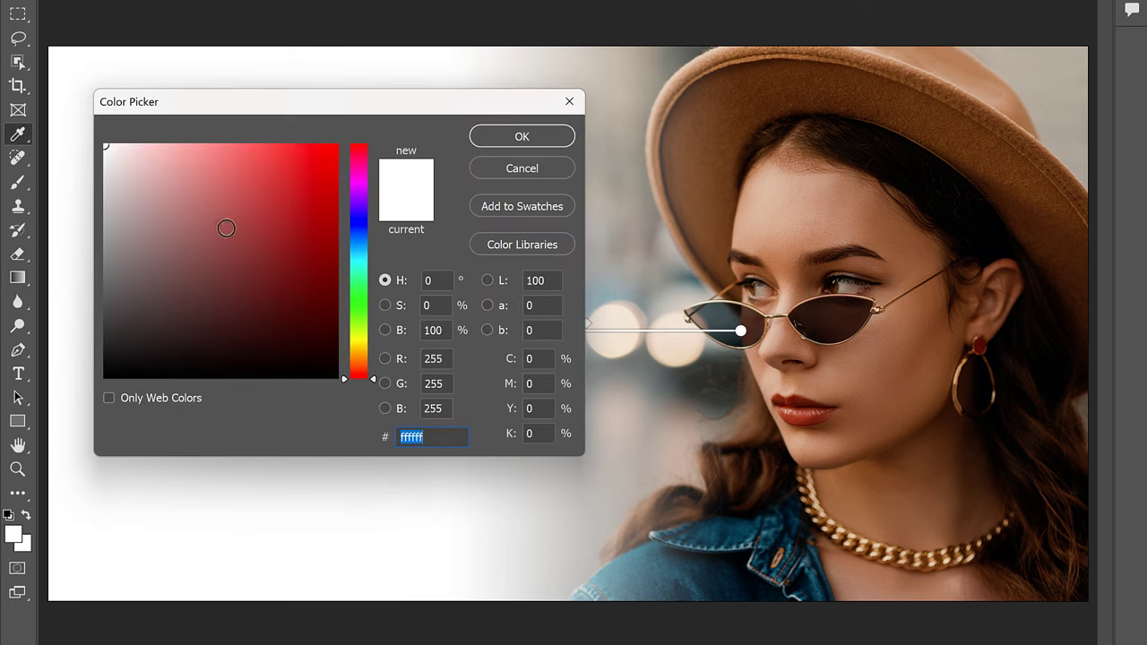
click(205, 216)
drag(363, 365, 373, 238)
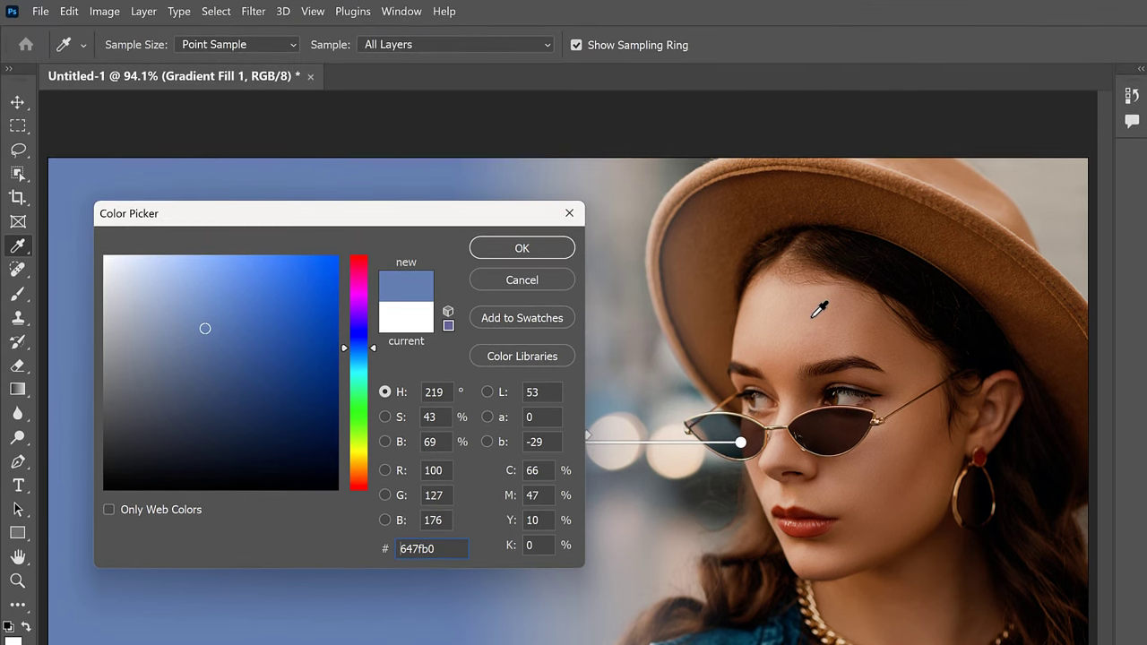
Sample the warm beige #b4aa9e beside the hat at 5 by 5 Average and apply it
click(266, 49)
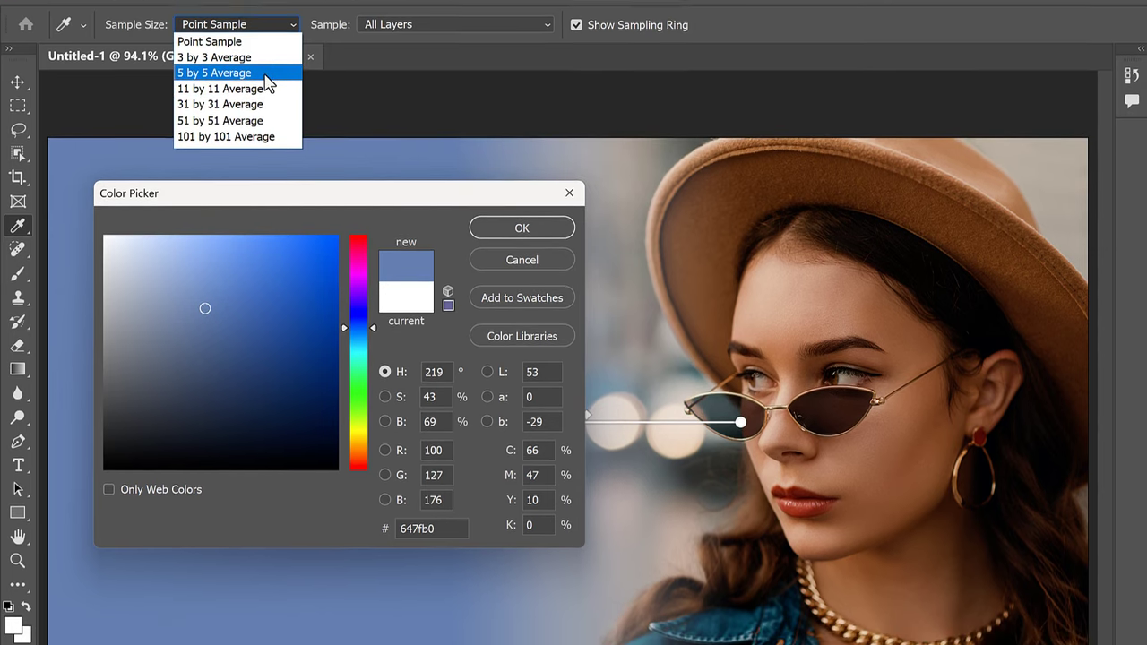
click(265, 75)
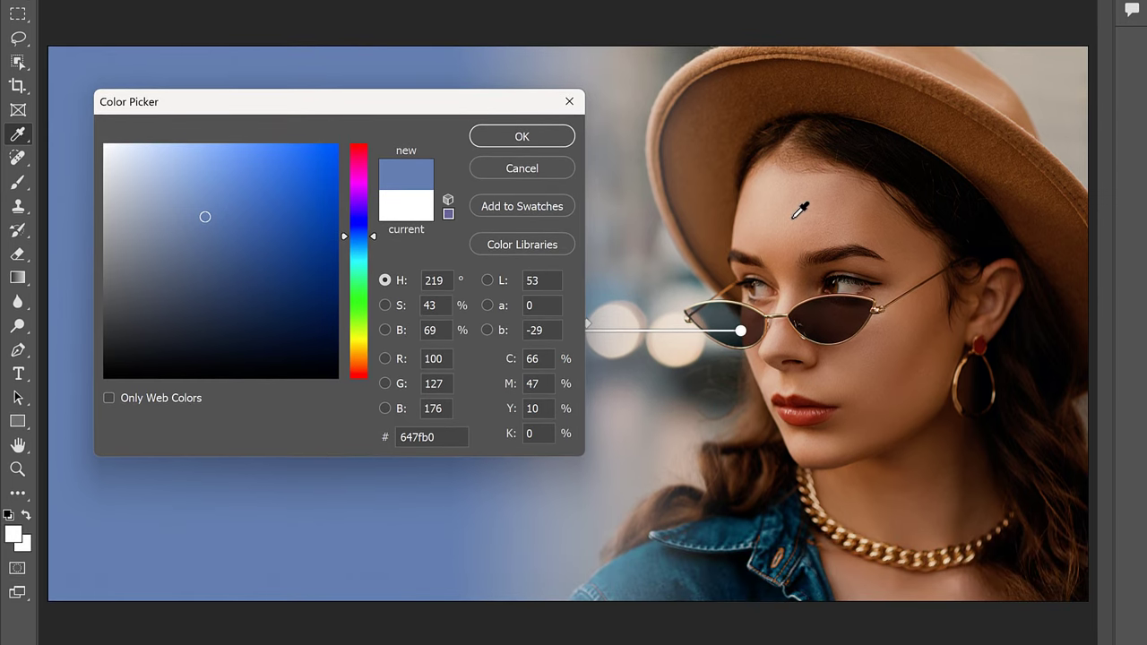
click(793, 217)
click(724, 320)
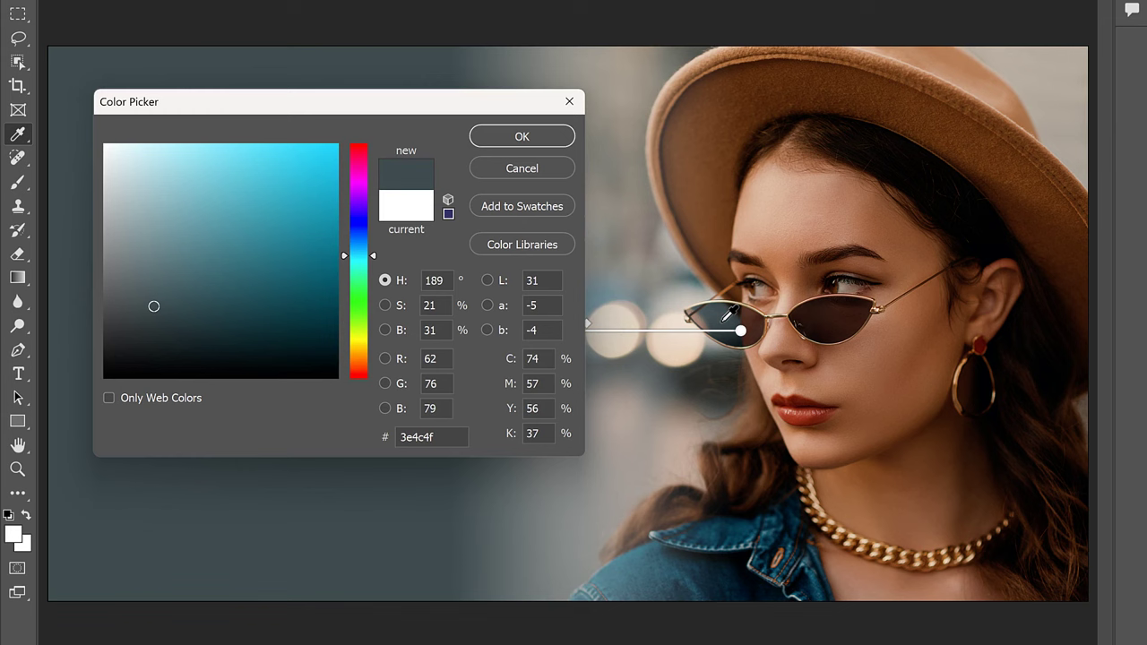
click(1044, 93)
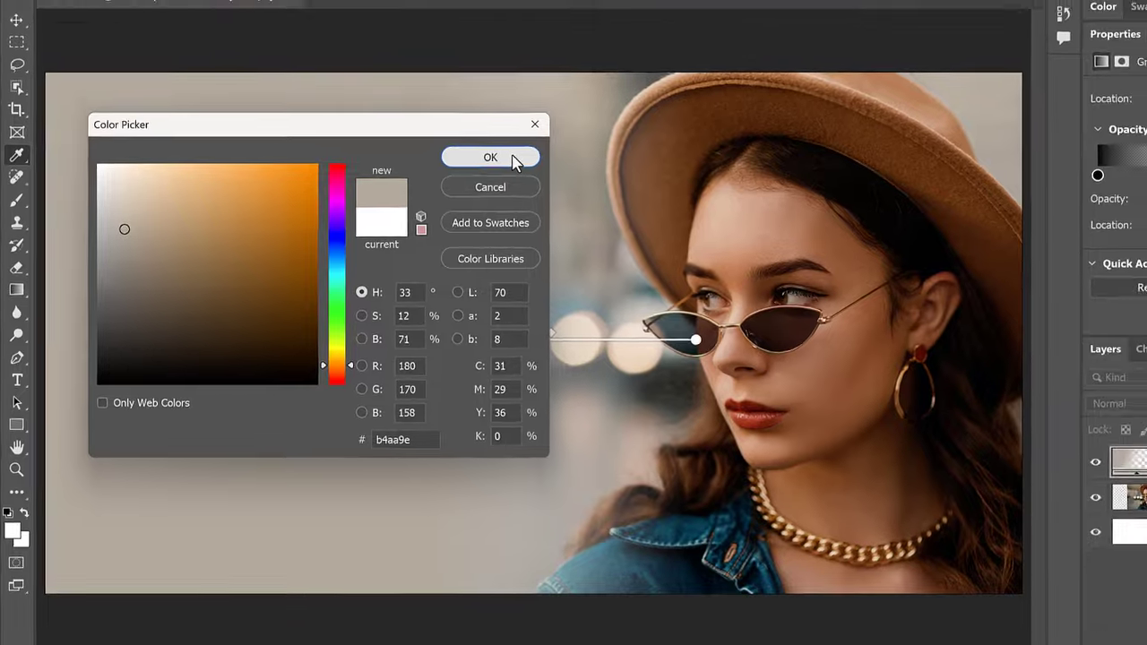
click(514, 158)
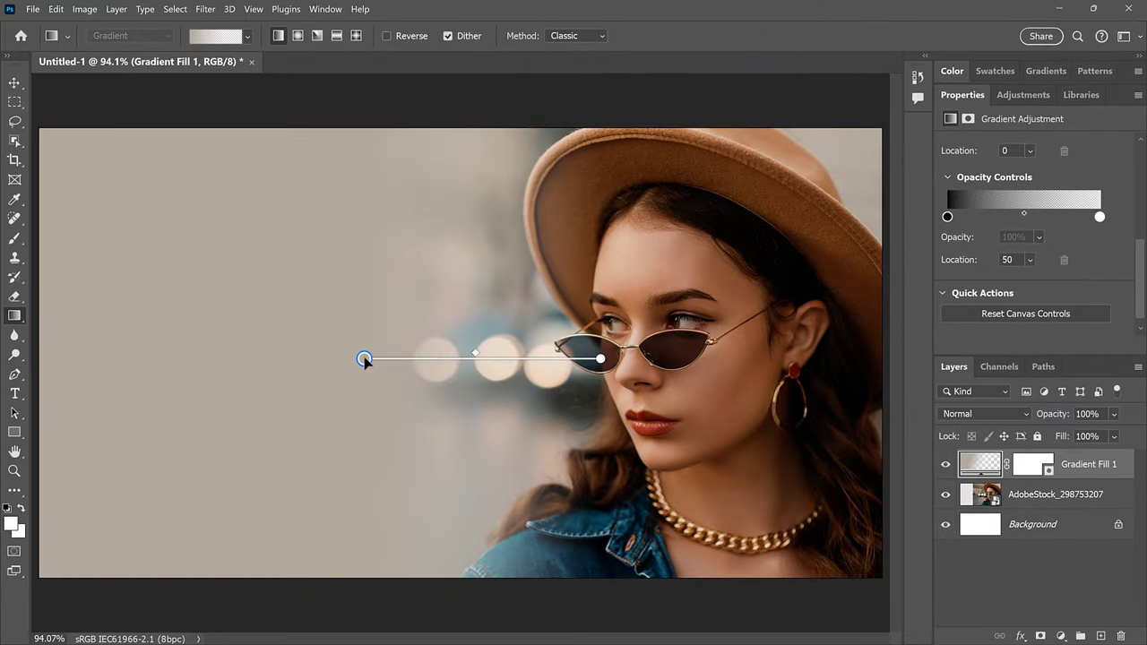
Pull the fade's end handle left toward the sunglasses, then toggle layer selection to preview
mouse_move(364, 358)
mouse_down()
mouse_move(297, 358)
mouse_move(368, 359)
mouse_up()
drag(600, 359, 573, 359)
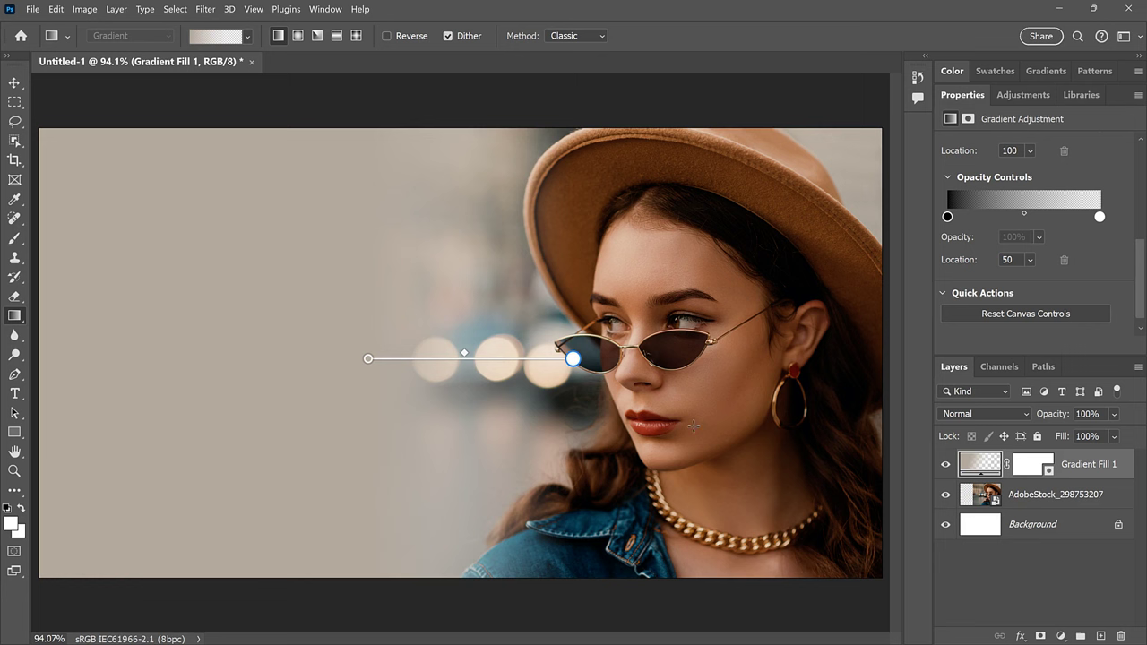
click(1046, 499)
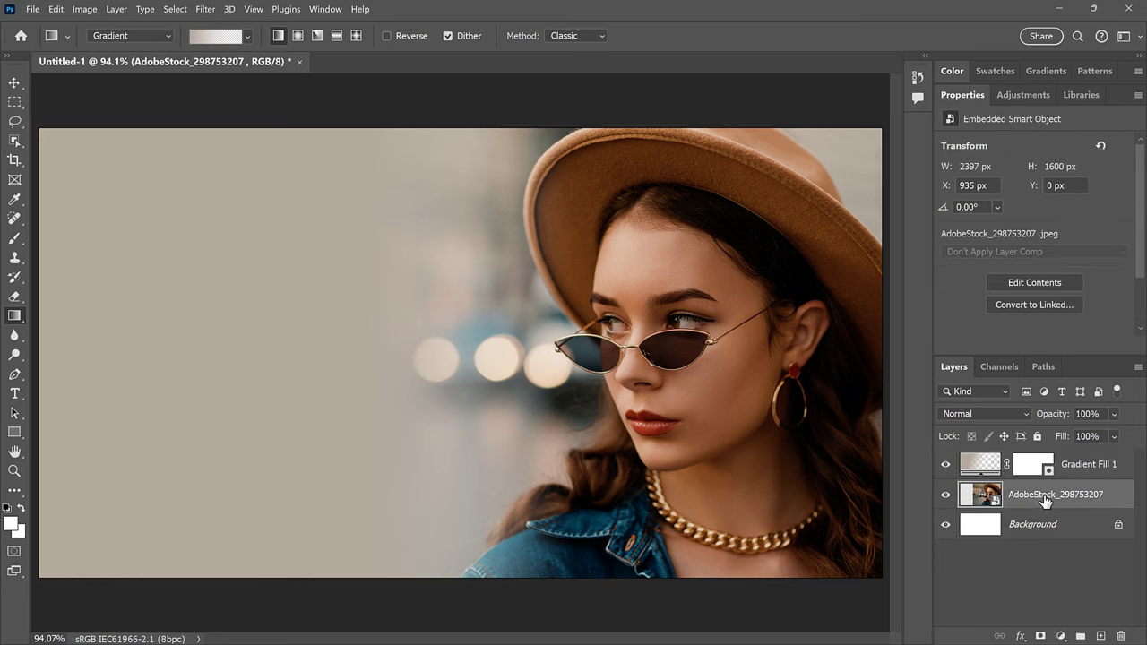
click(989, 464)
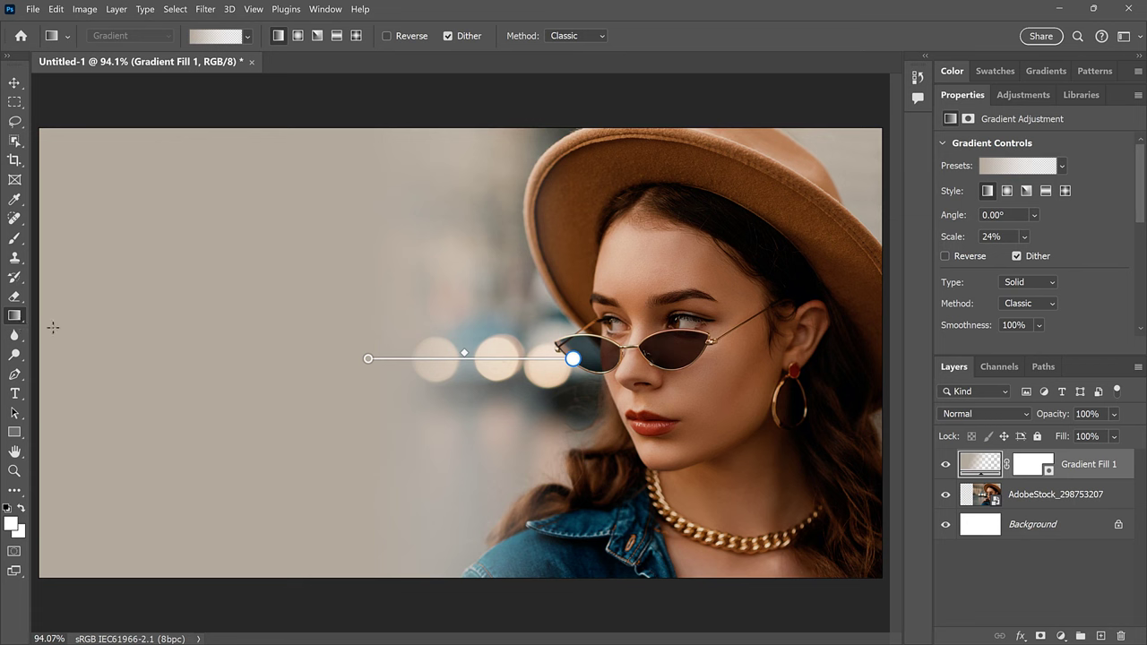
Select the AdobeStock photo layer to view the beige fade without gradient controls
click(1036, 507)
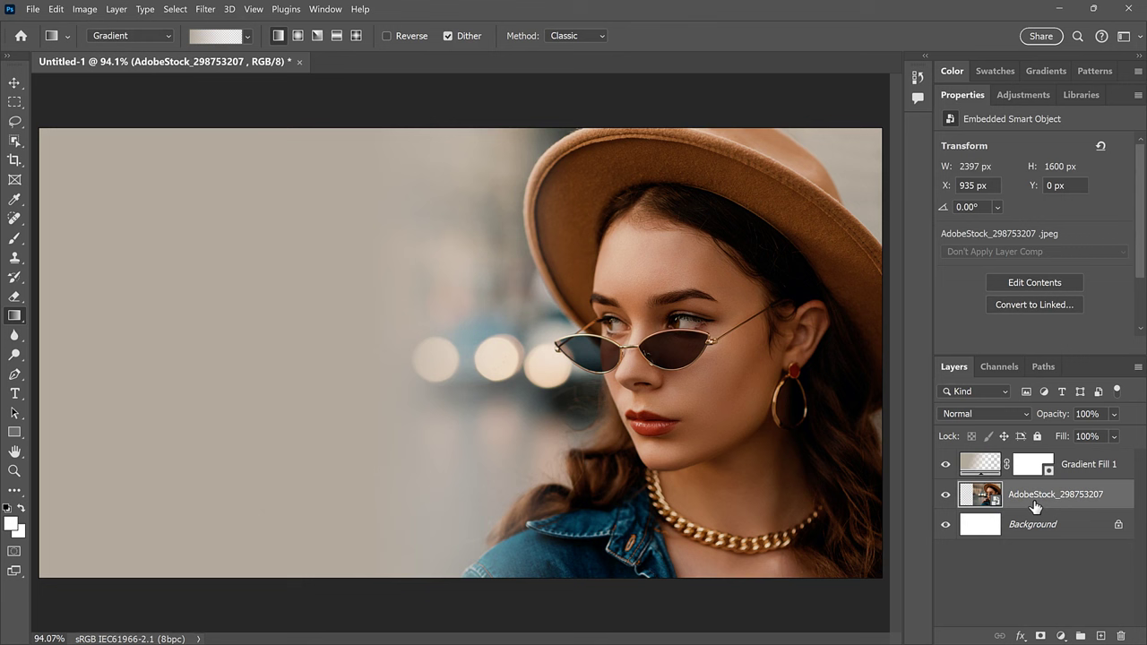